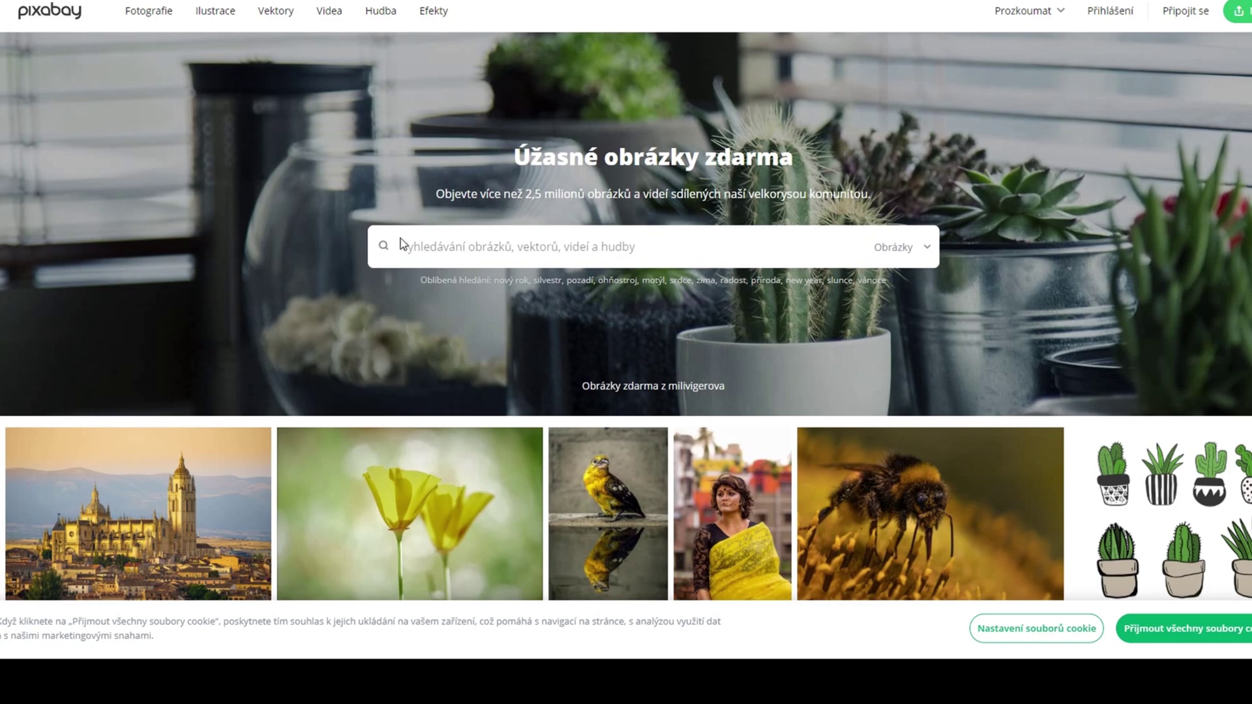
Search Pixabay images for 'prskavka' and scroll through the sparkler photo results.
type("p")
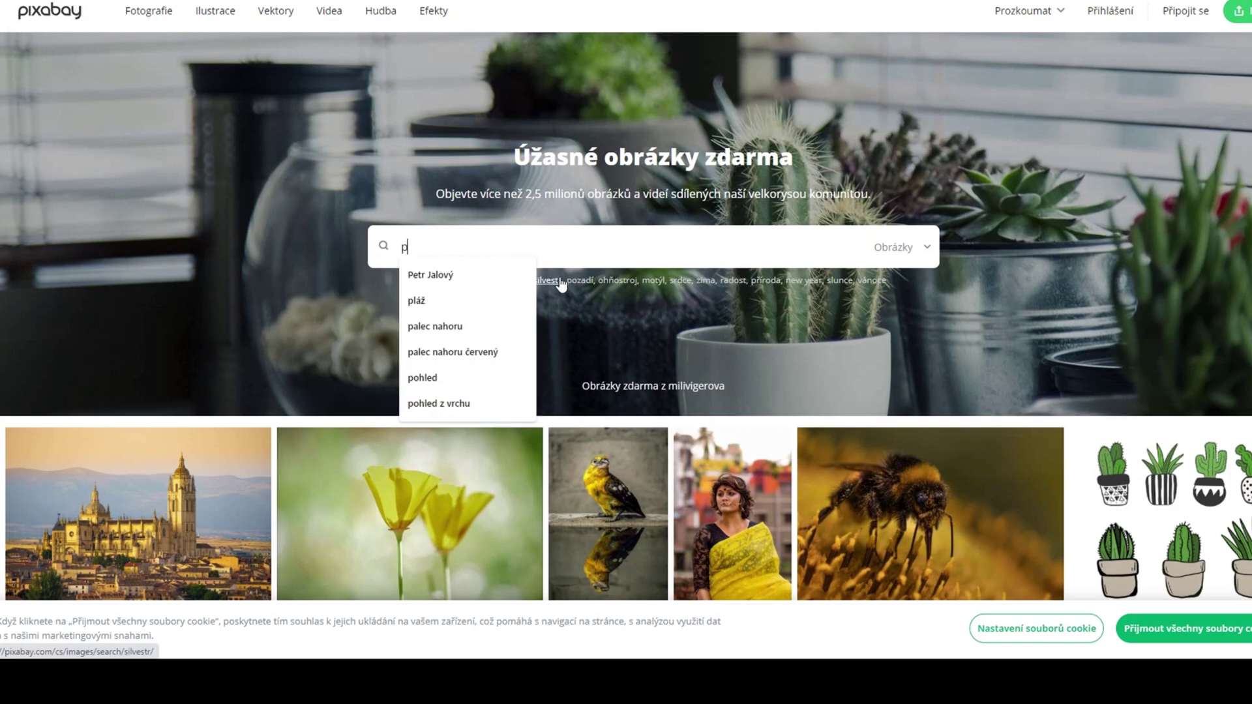
type("rskavk")
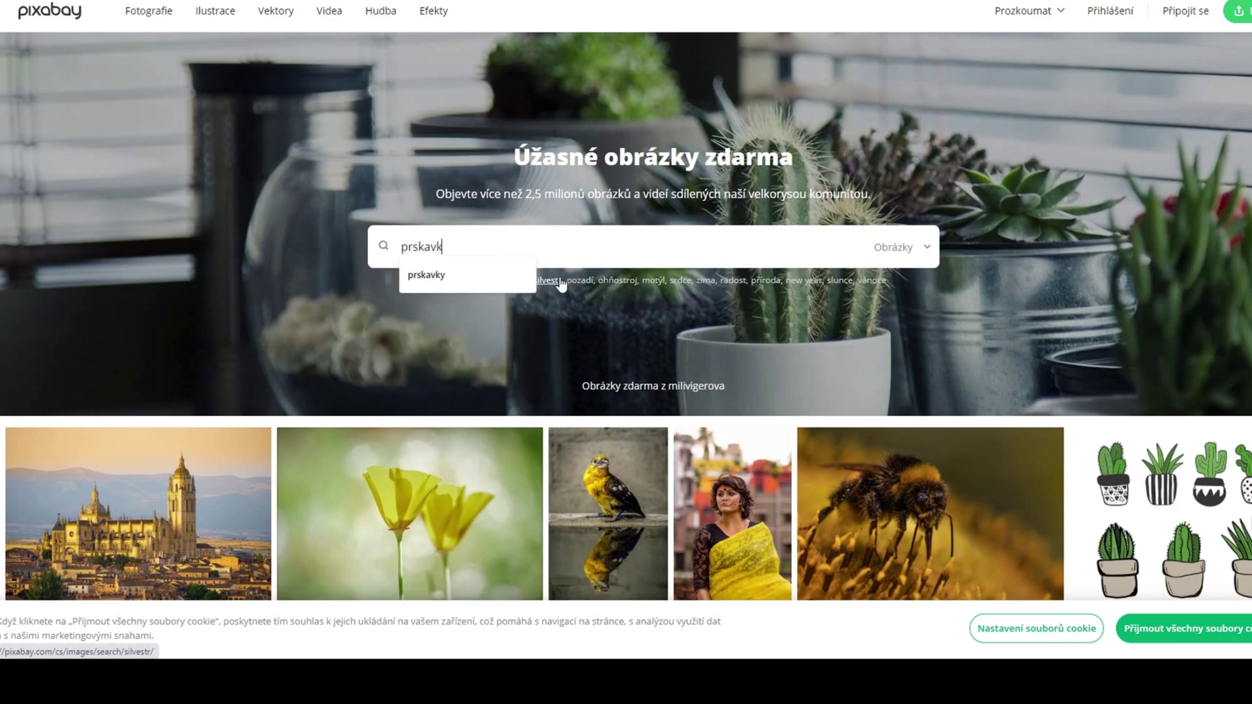
type("a")
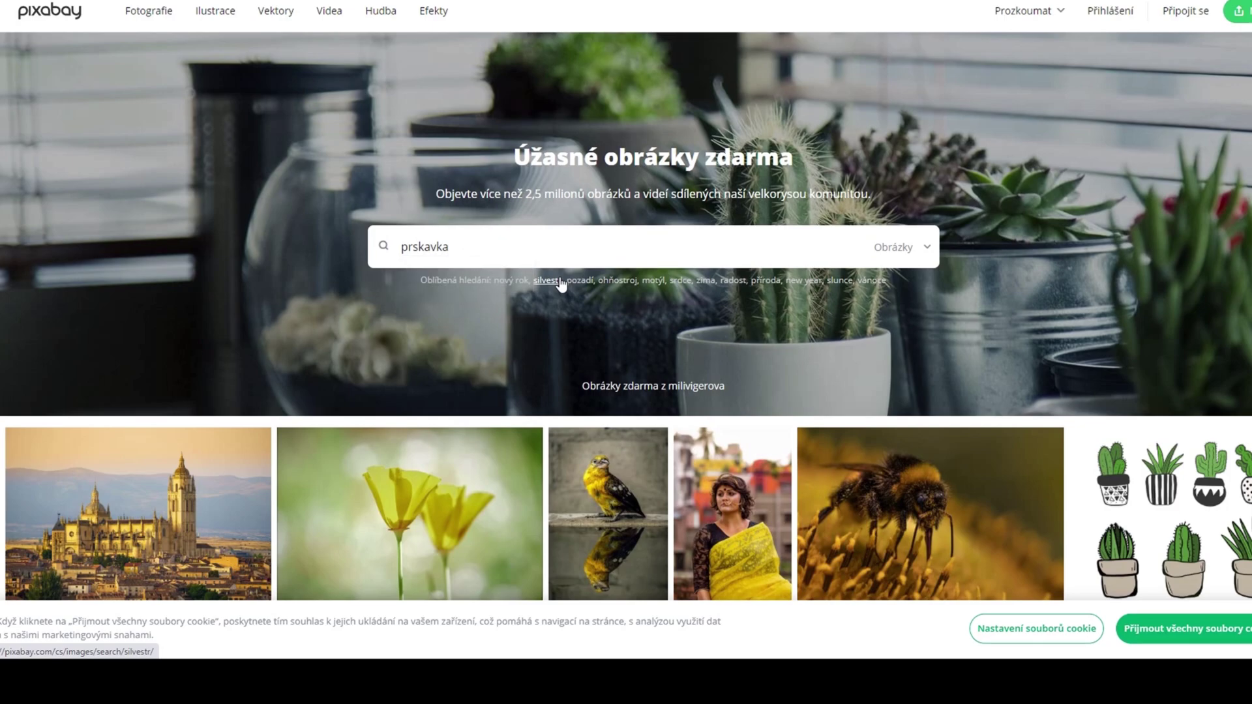
key("Return")
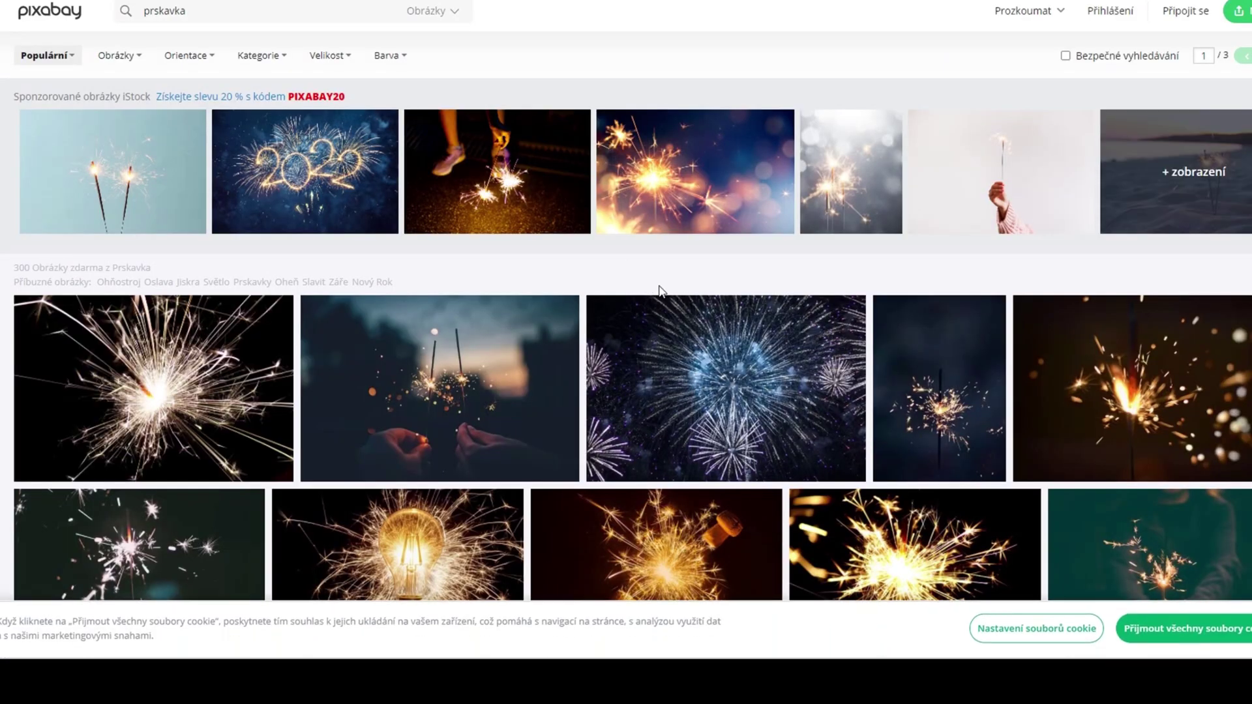
scroll(320, 316, "down", 1)
scroll(339, 300, "down", 1)
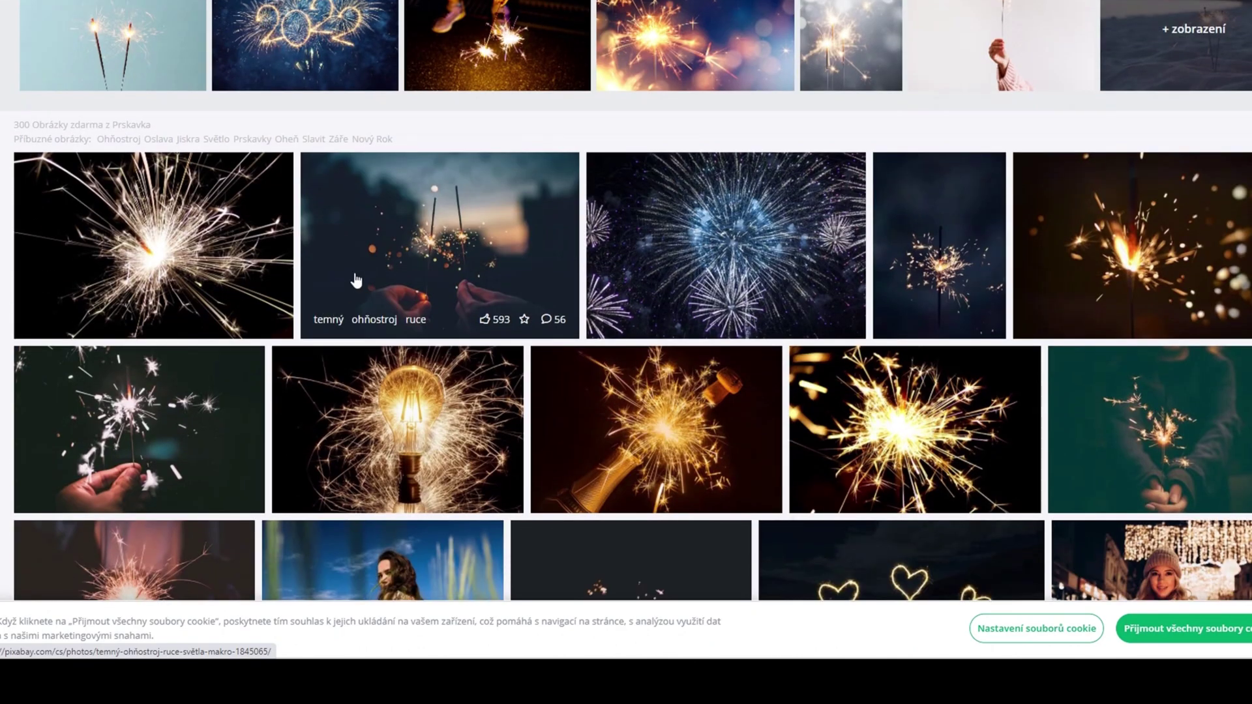
scroll(356, 279, "down", 1)
scroll(442, 198, "down", 1)
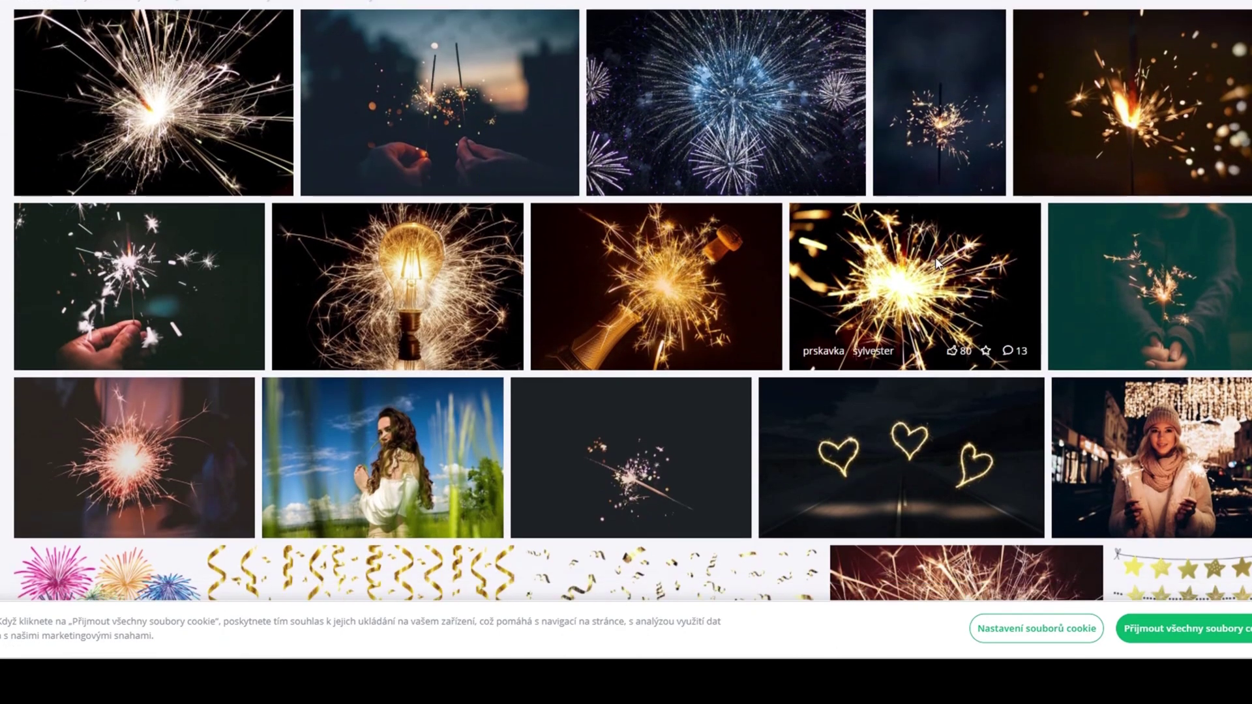
scroll(845, 280, "down", 4)
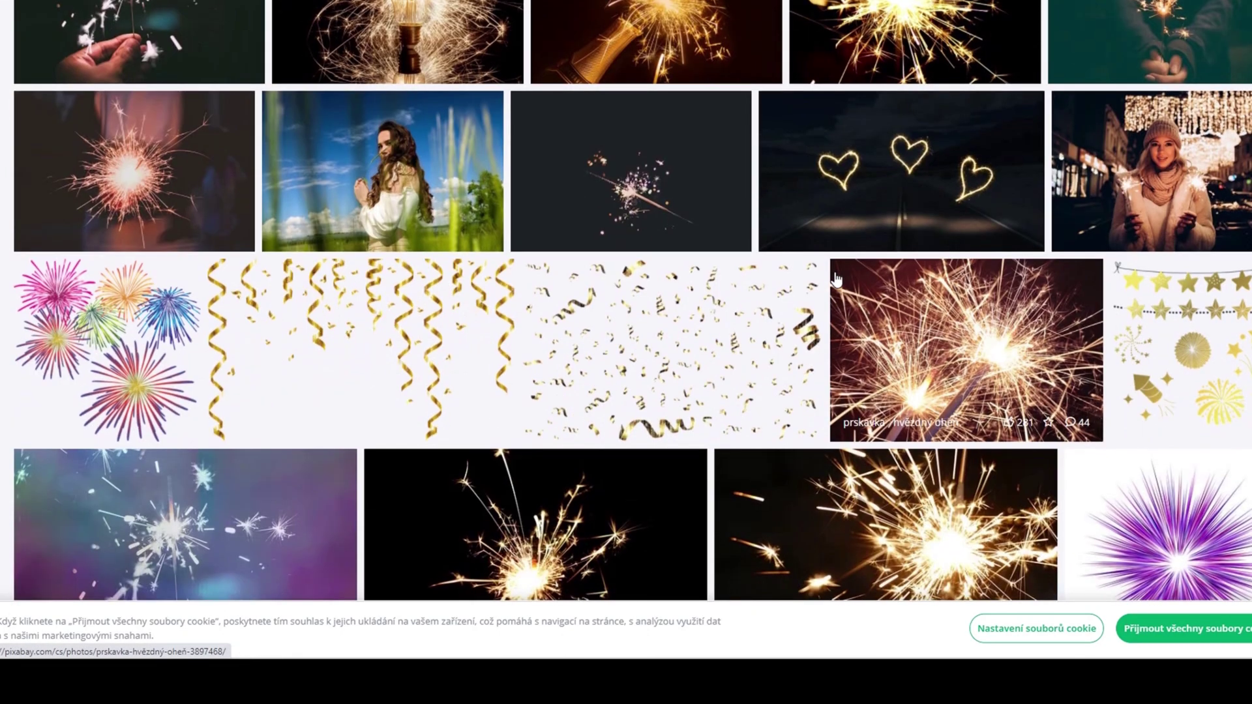
scroll(856, 265, "down", 3)
scroll(952, 271, "down", 1)
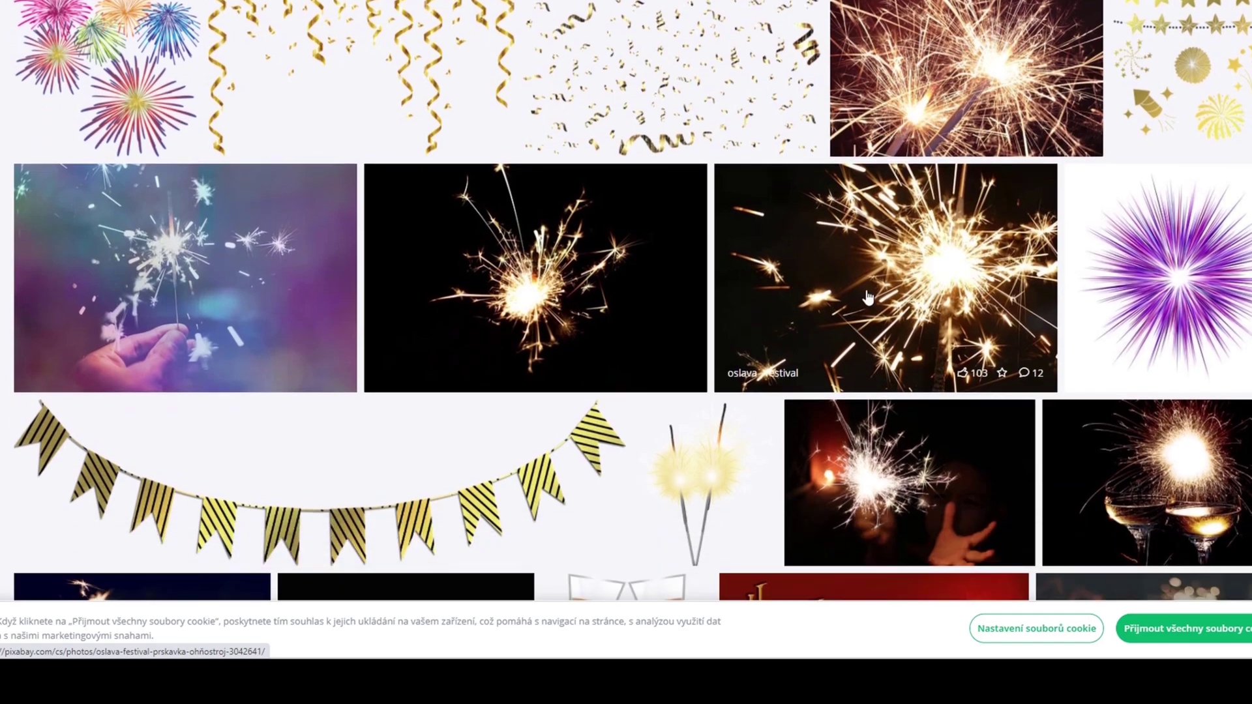
Open the glowing sparkler photo and choose its 1920×1280 download.
left_click(561, 268)
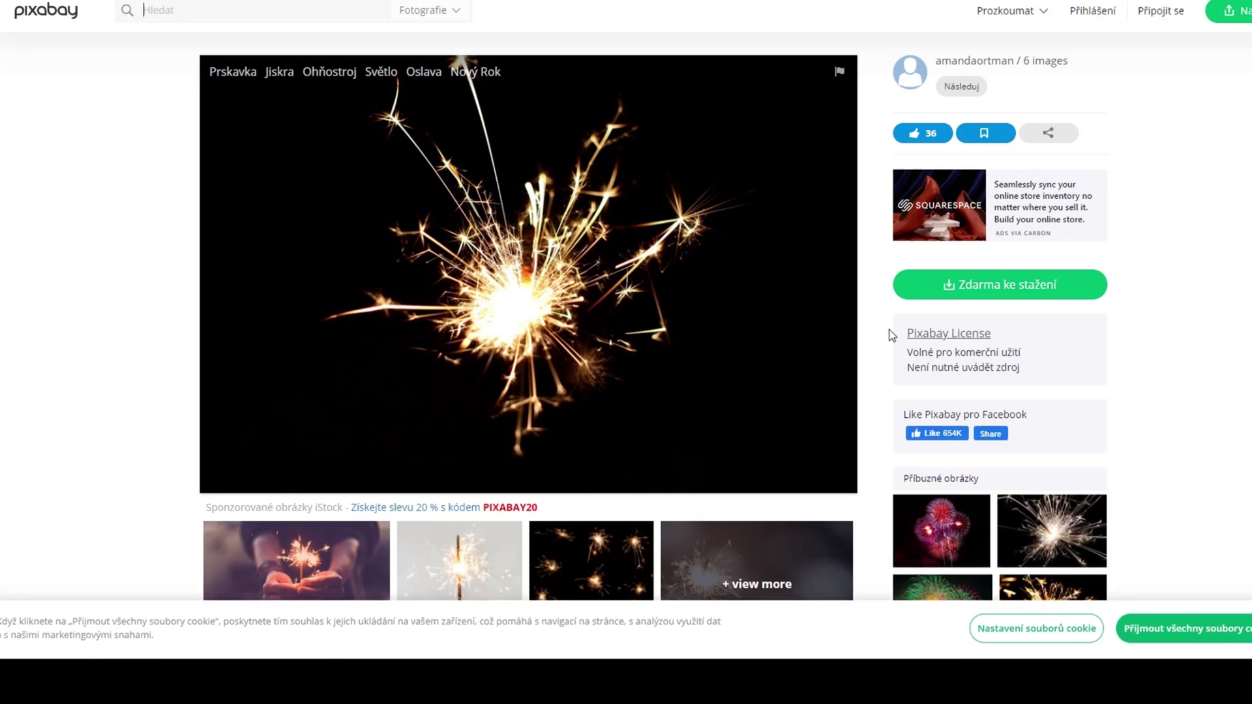
left_click(1008, 293)
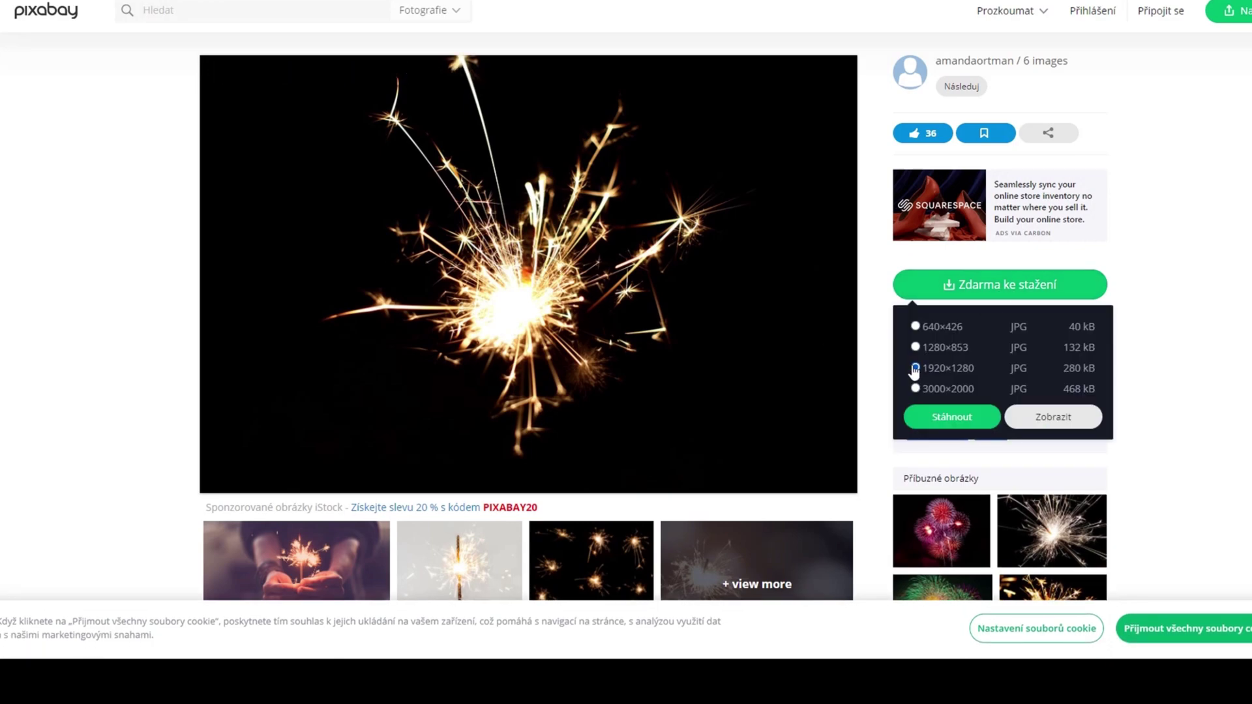
left_click(947, 420)
Pass the reCAPTCHA by marking the motorcycle tiles and submitting with OVĚŘIT.
left_click(566, 348)
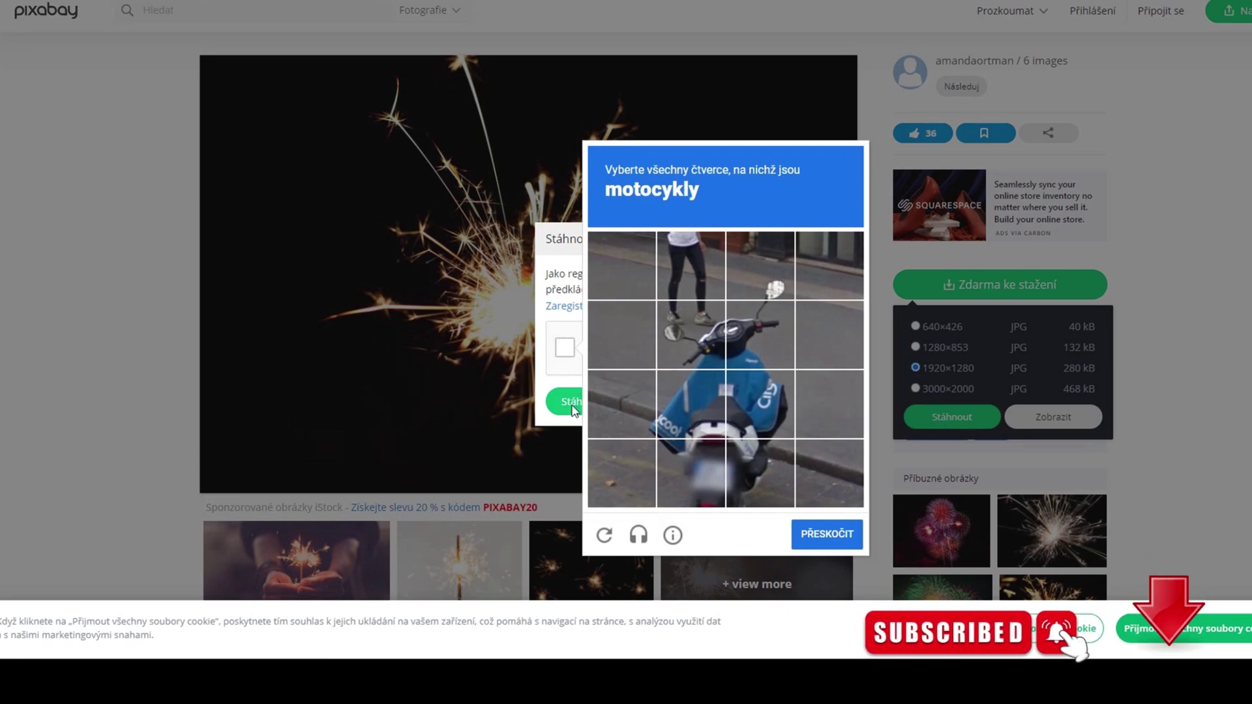
left_click(684, 337)
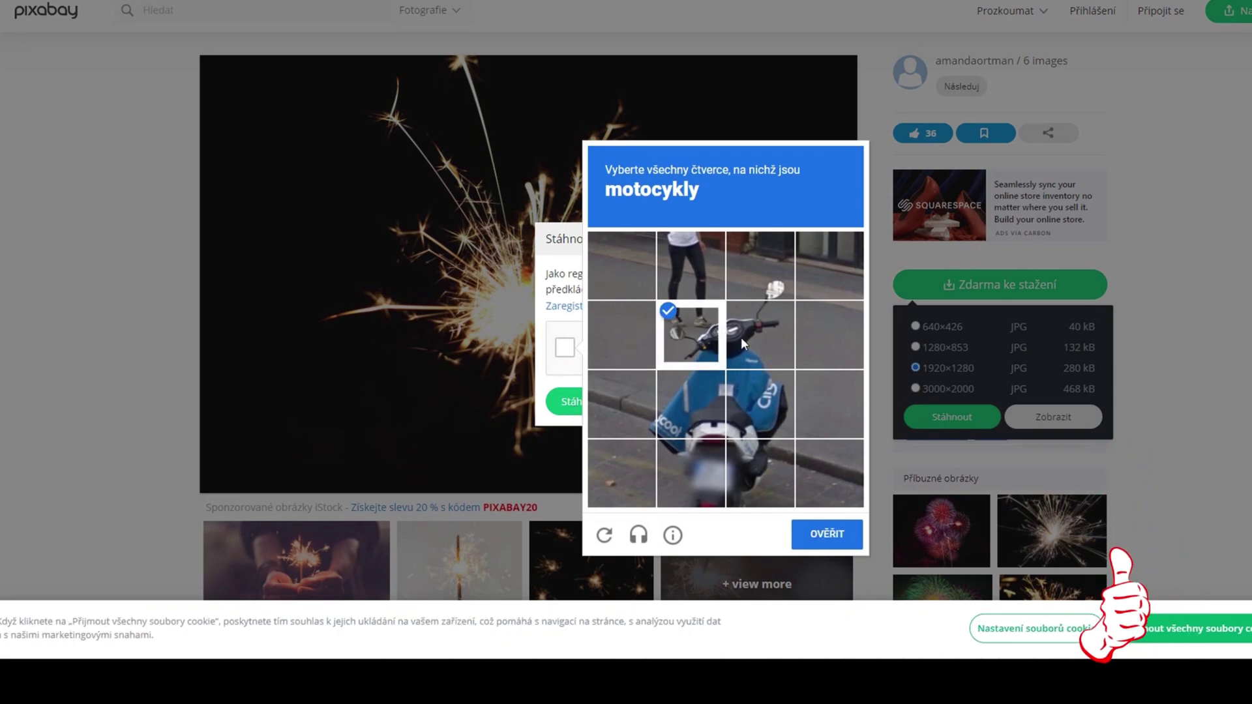
left_click(740, 338)
left_click(698, 403)
left_click(642, 414)
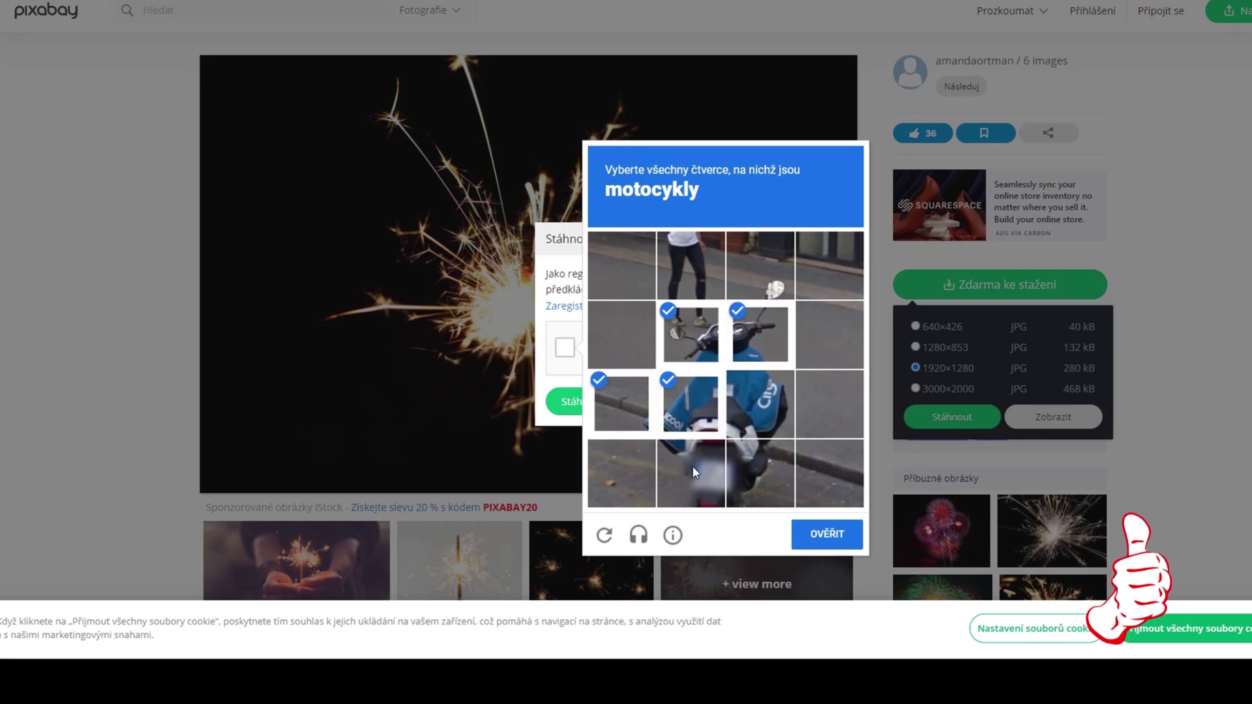
left_click(691, 466)
left_click(761, 484)
left_click(758, 393)
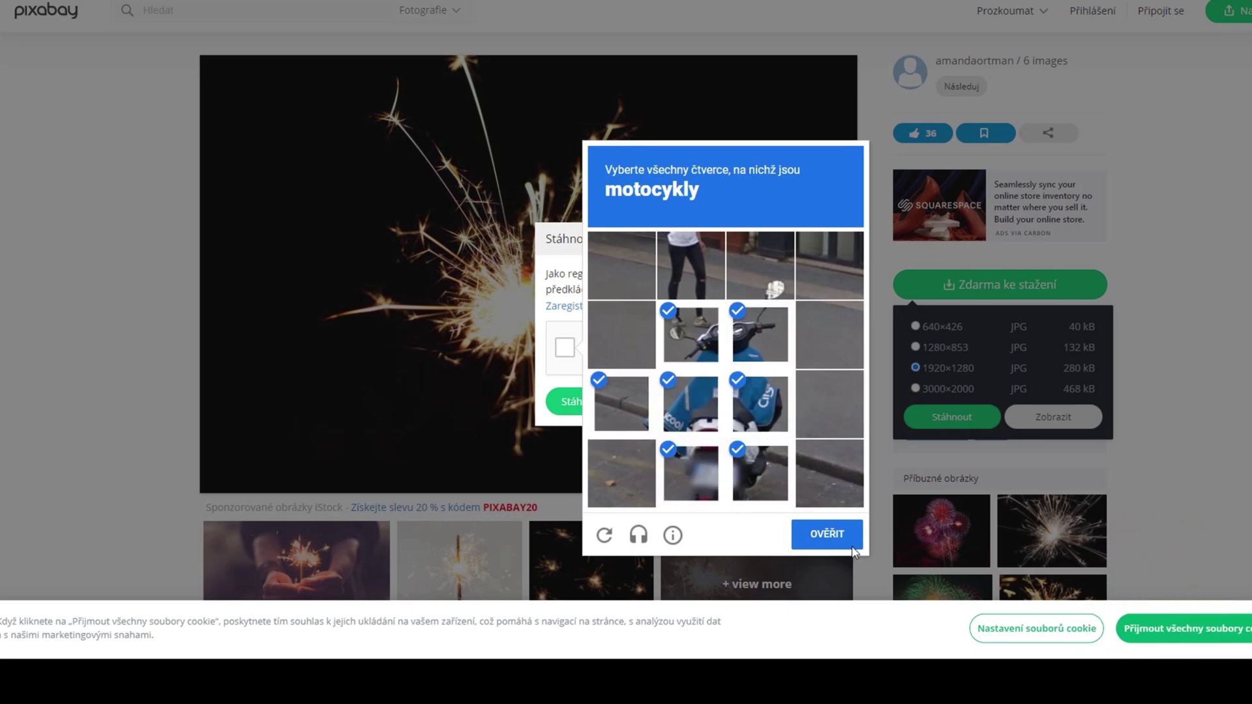
left_click(839, 538)
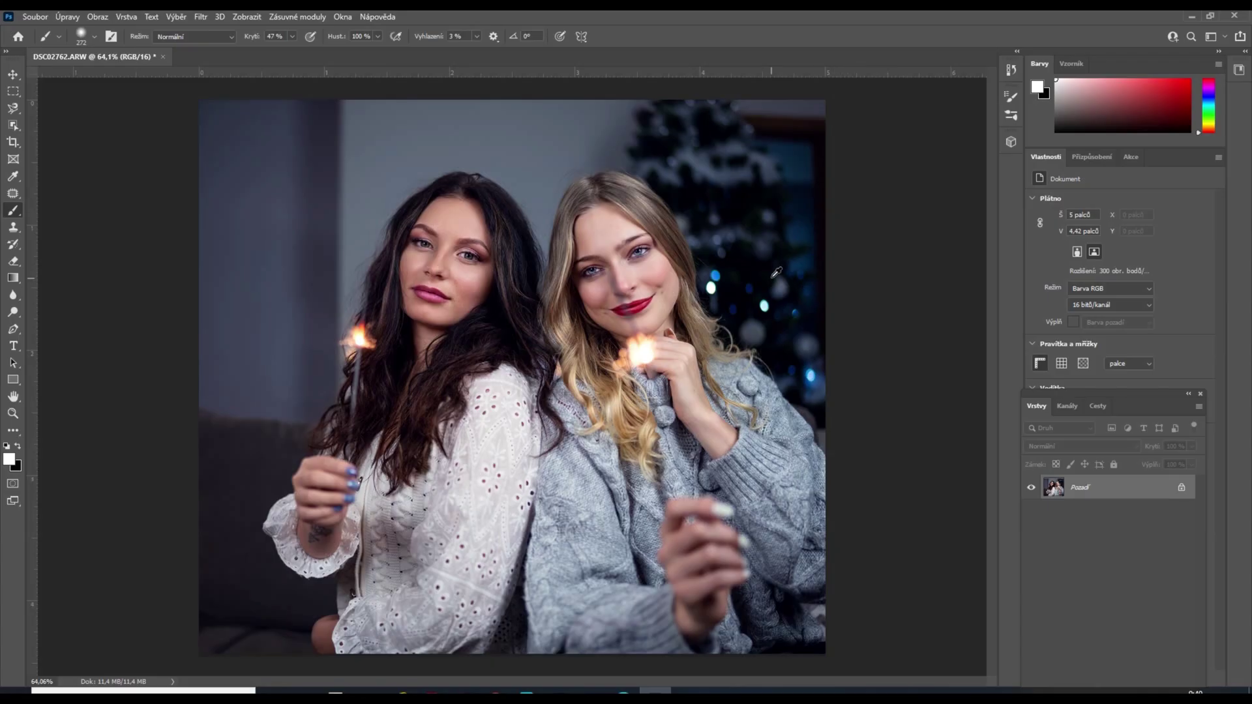
Duplicate the Pozadí layer as Vrstva 1 and choose Soubor > Umístit vložený.
right_click(772, 276, "alt")
key("ctrl+j")
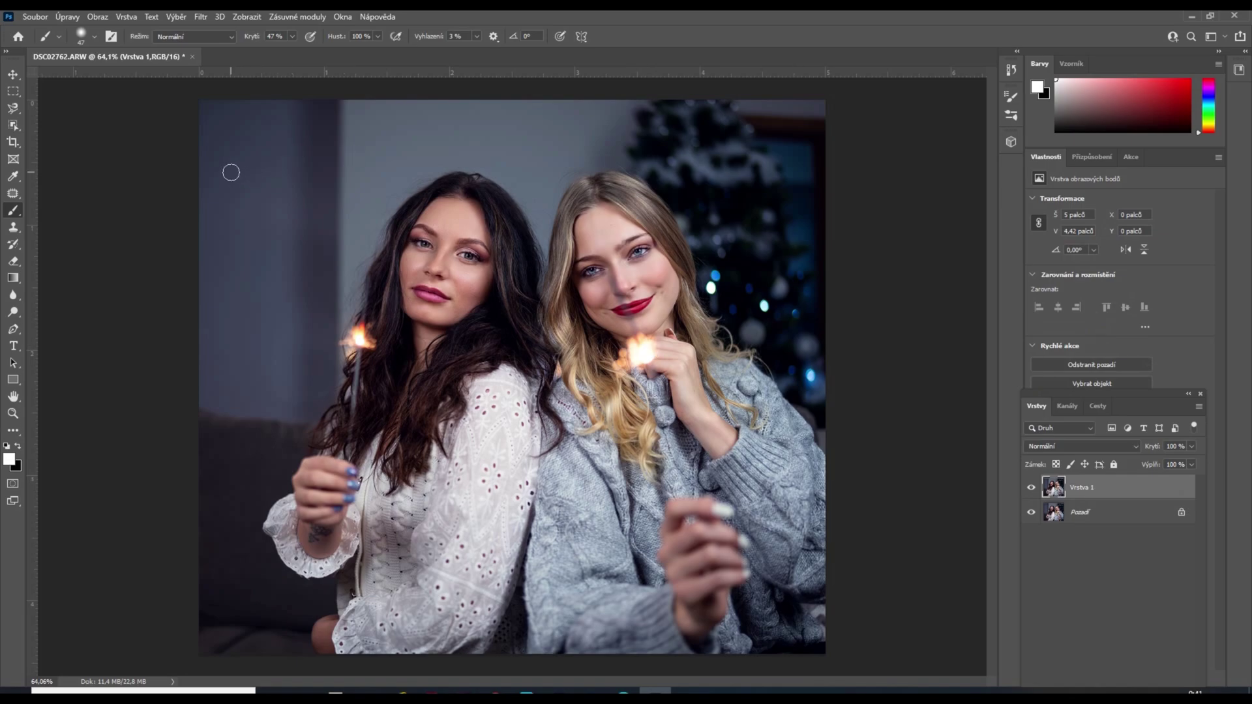
left_click(33, 18)
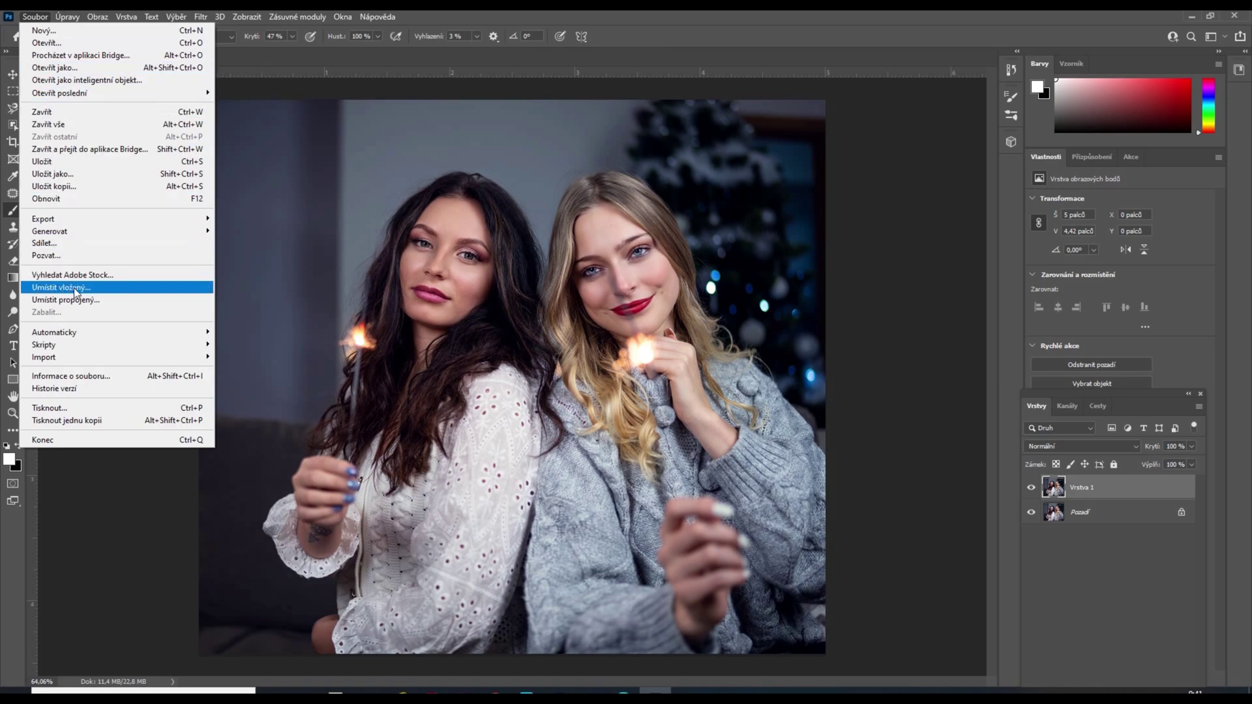
left_click(96, 290)
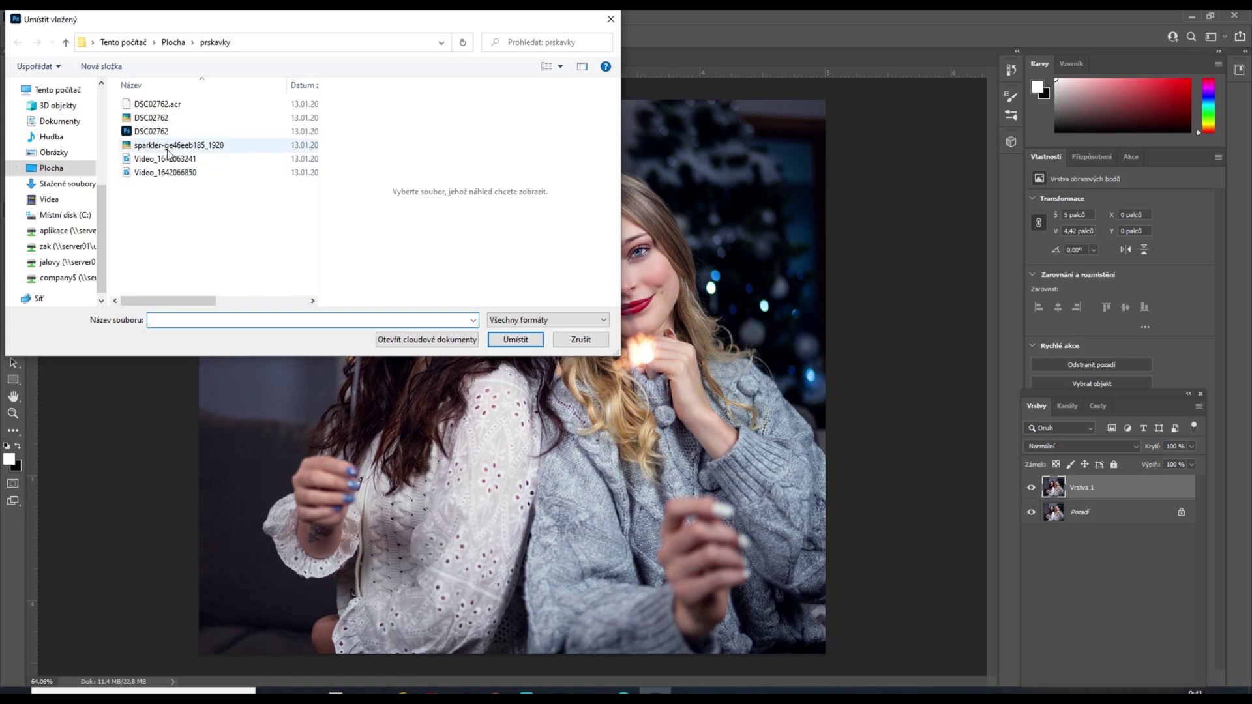
Place the downloaded sparkler photo, scaled down and positioned over the women's hands.
double_click(135, 146)
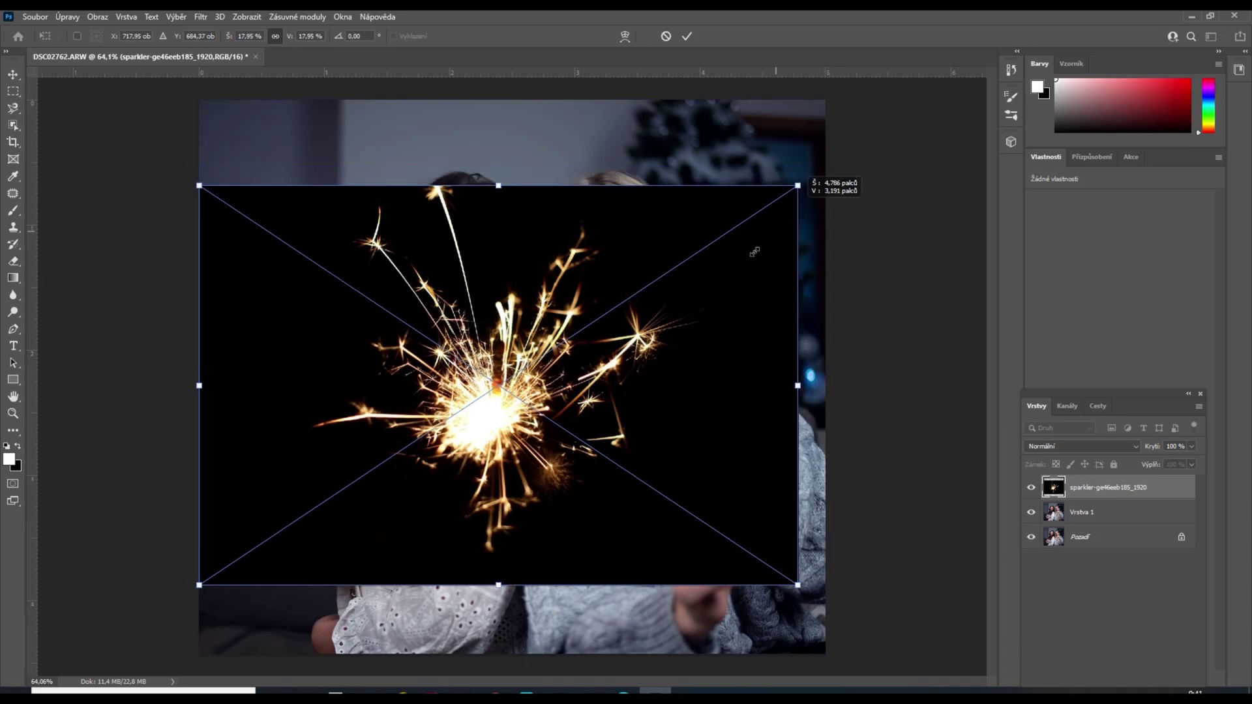
left_click_drag(826, 169, 620, 304)
left_click_drag(580, 431, 624, 416)
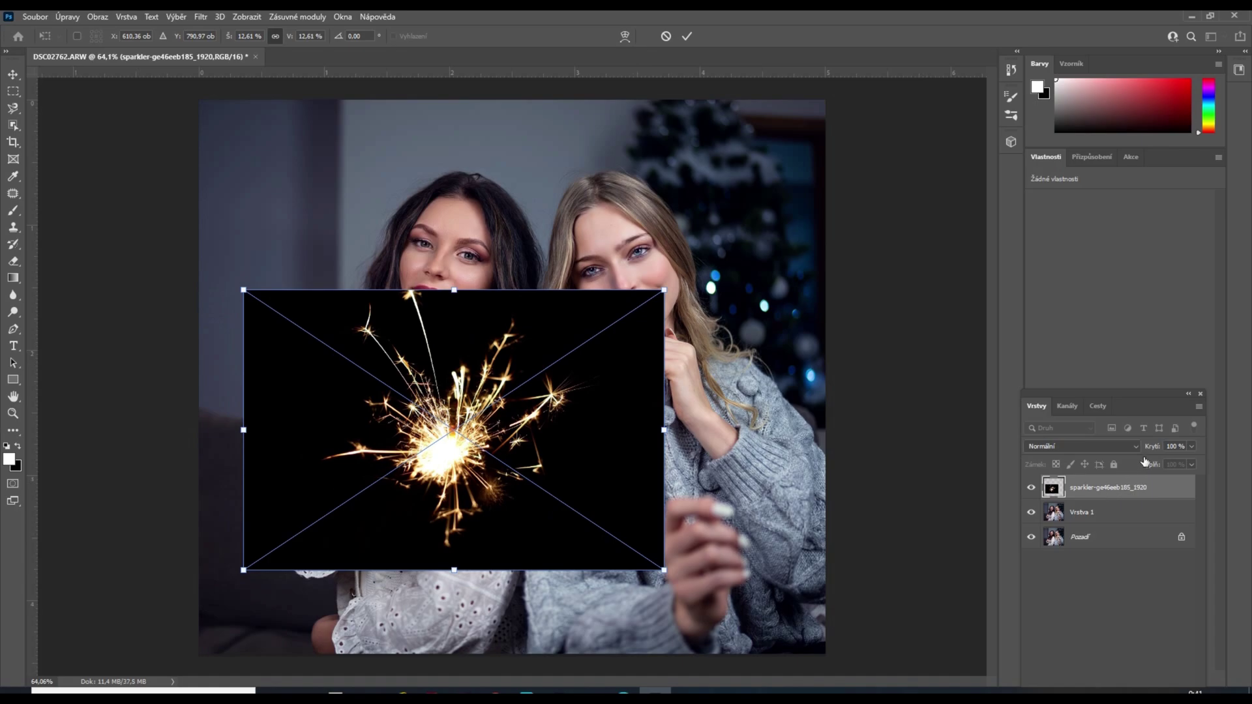
key("Return")
key("b")
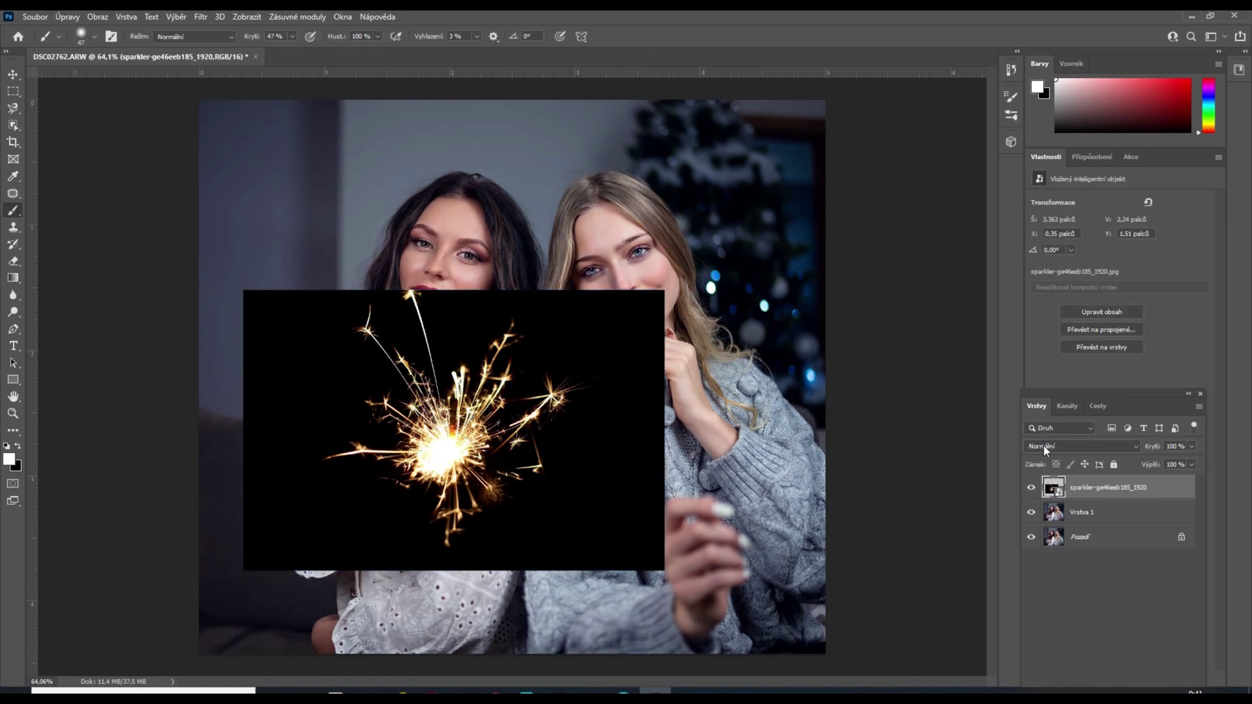
Set the sparkler layer to Světlejší barva blending and shrink it onto the dark-haired woman's sparkler.
left_click(1135, 447)
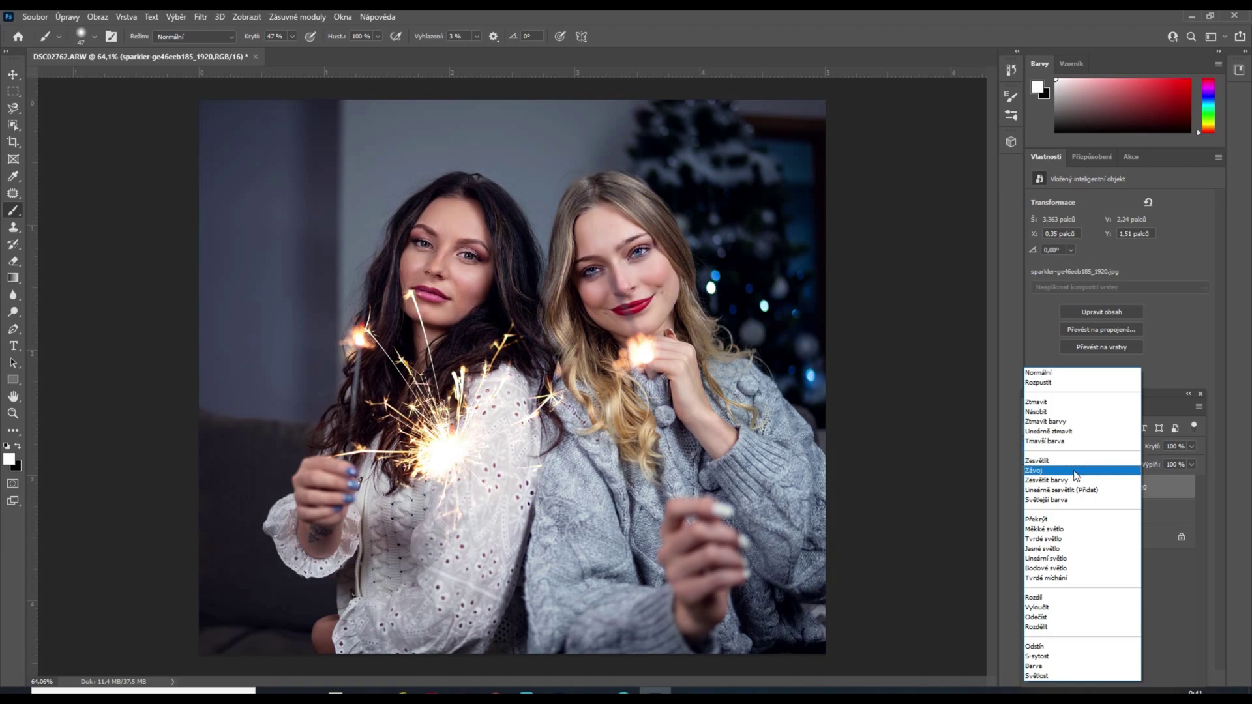
left_click(1044, 501)
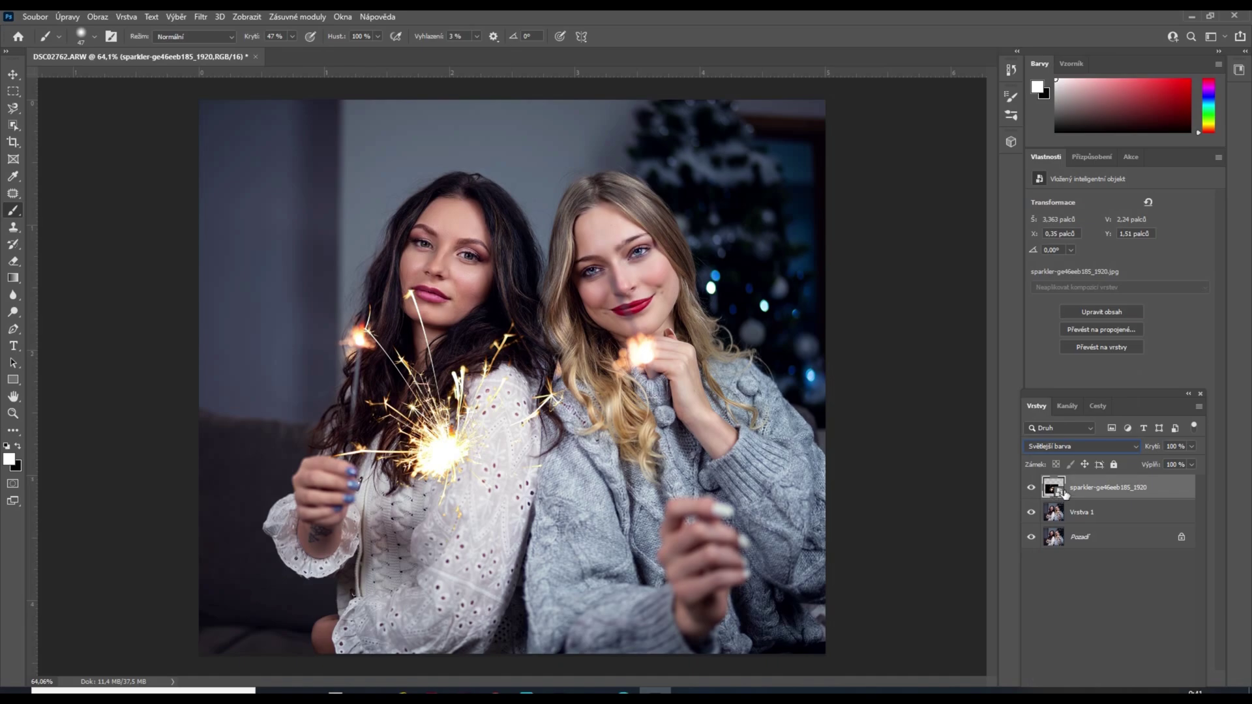
key("ctrl+t")
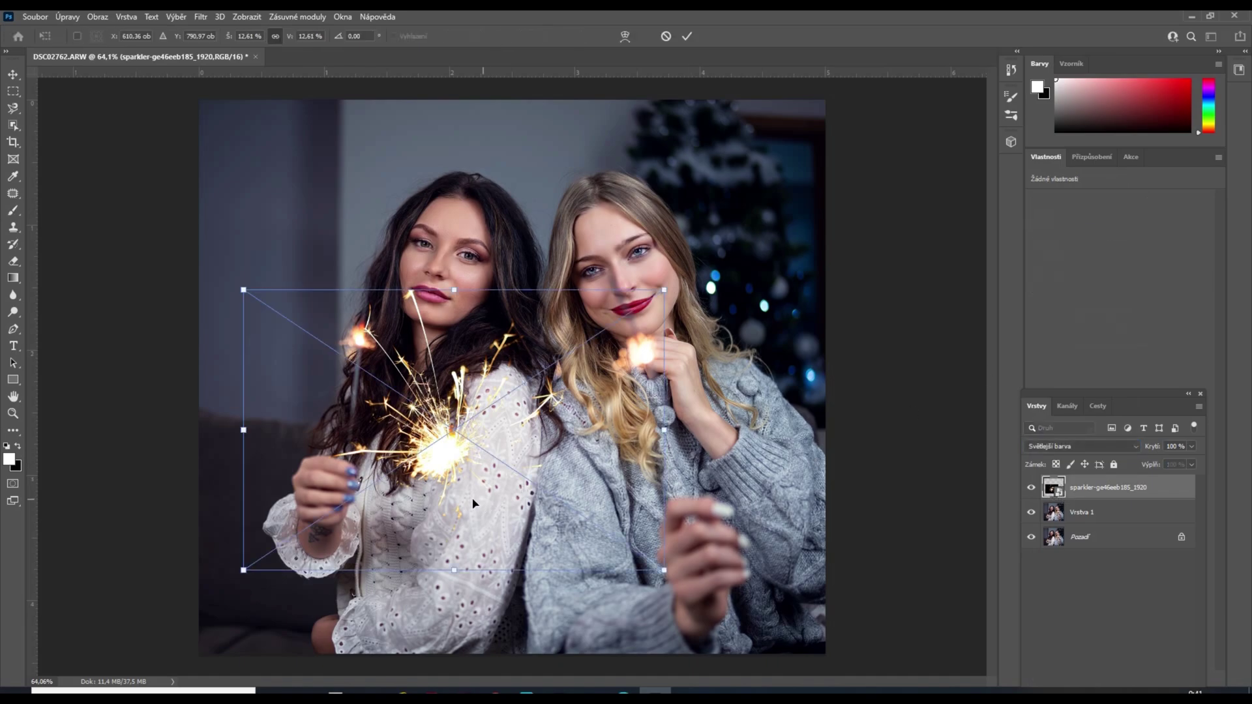
left_click_drag(417, 512, 335, 397)
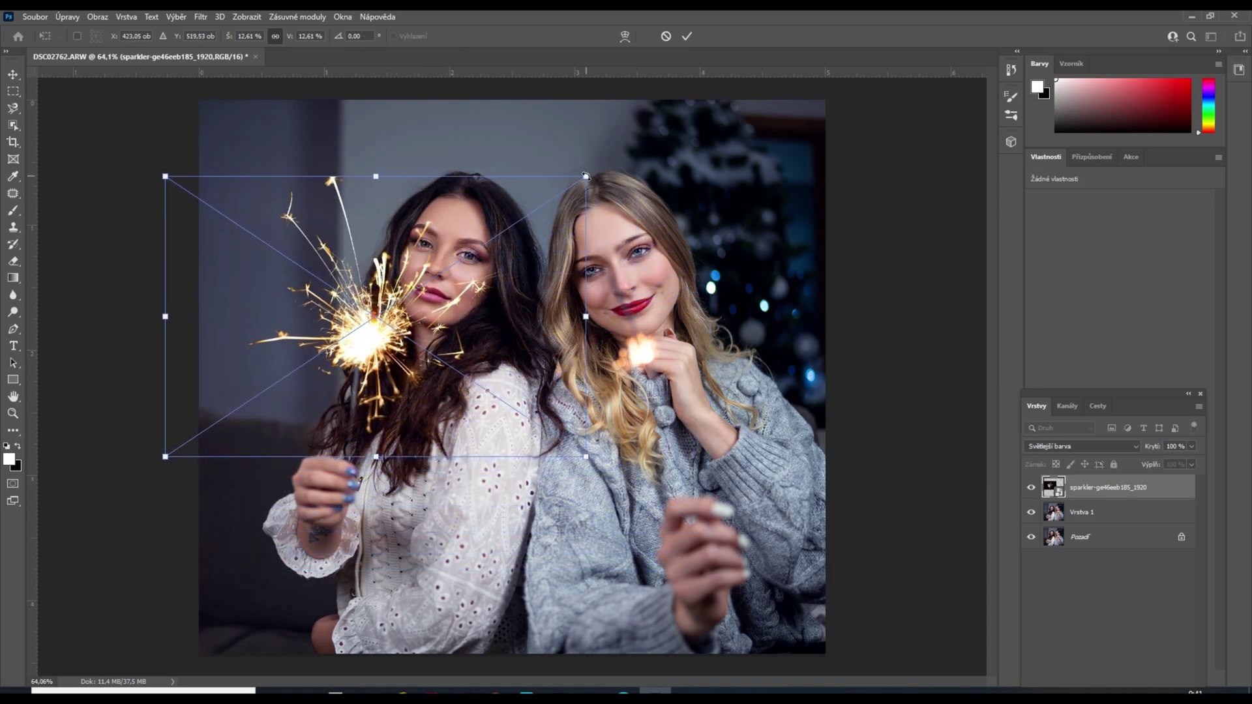
left_click_drag(585, 176, 377, 316)
left_click_drag(291, 433, 387, 381)
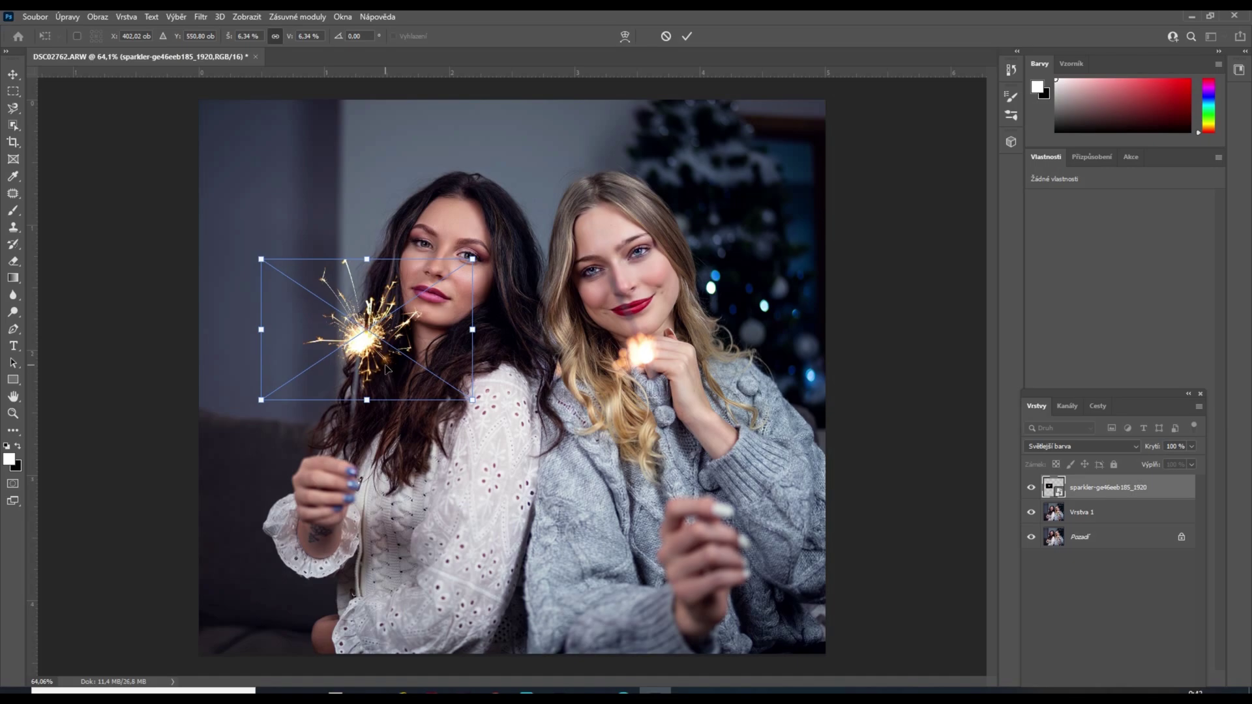
left_click_drag(385, 369, 381, 369)
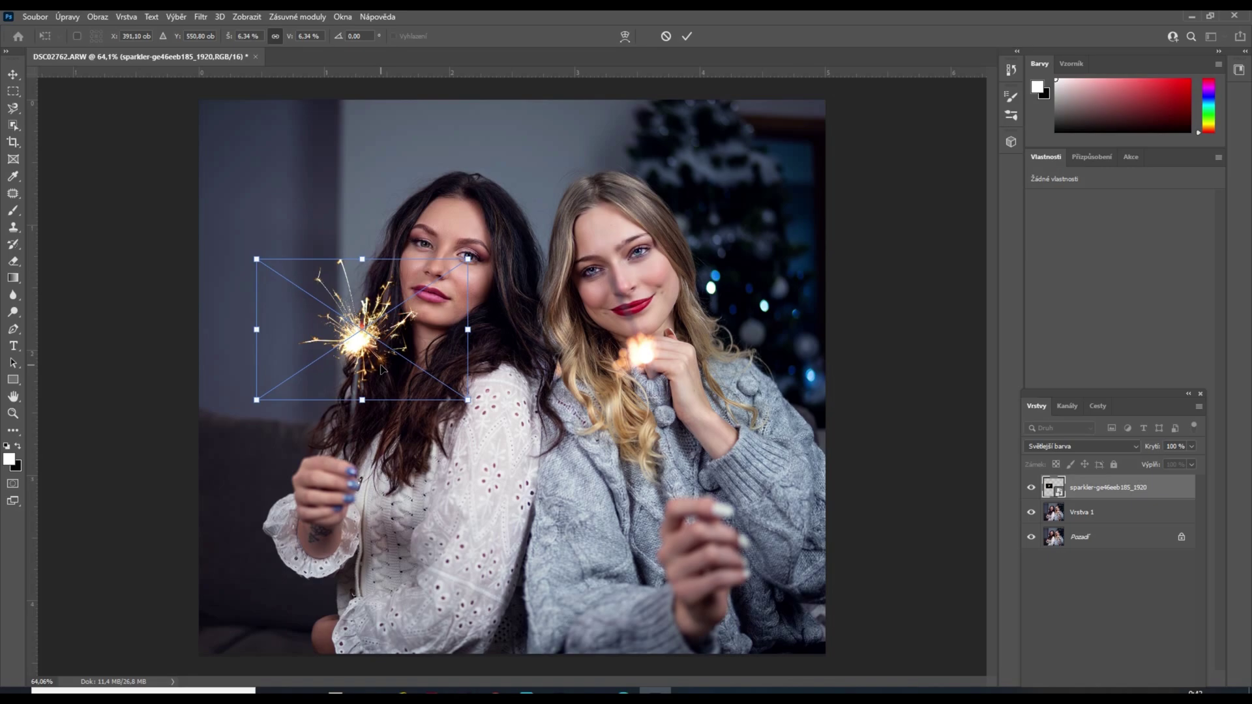
key("b")
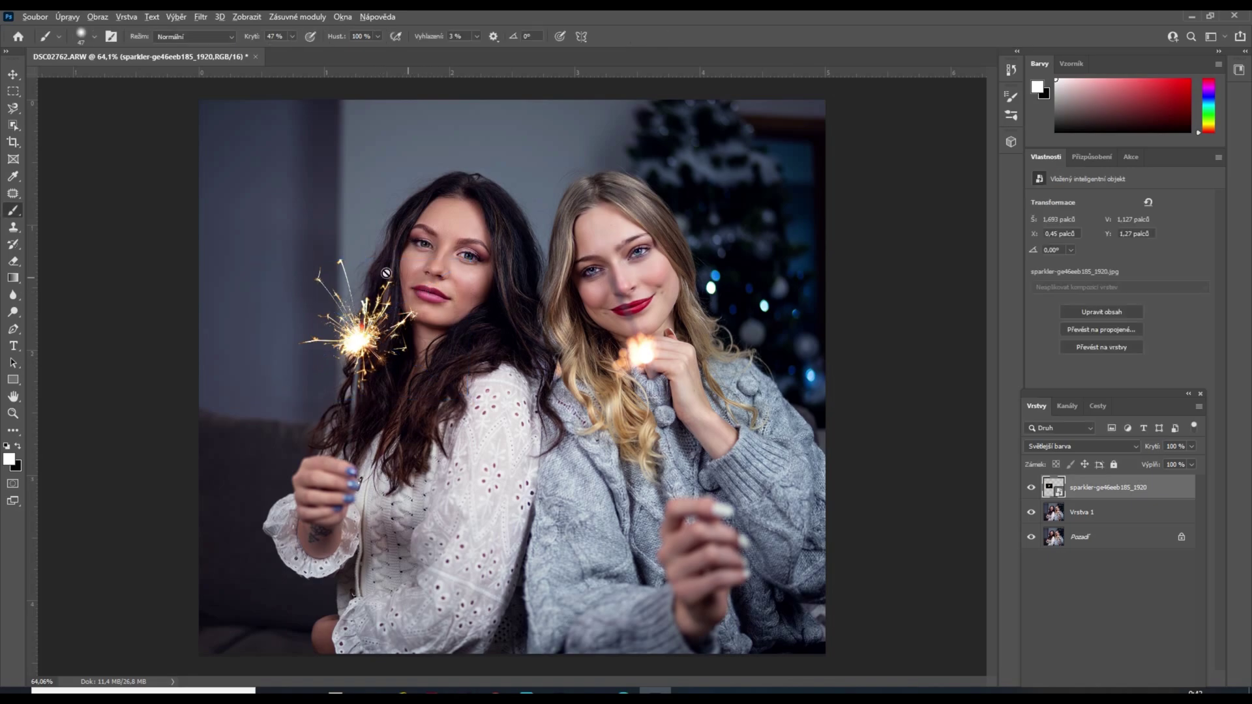
Add a new empty layer, Vrstva 2, above the sparkler layer.
scroll(346, 256, "up", 3)
scroll(347, 256, "up", 2)
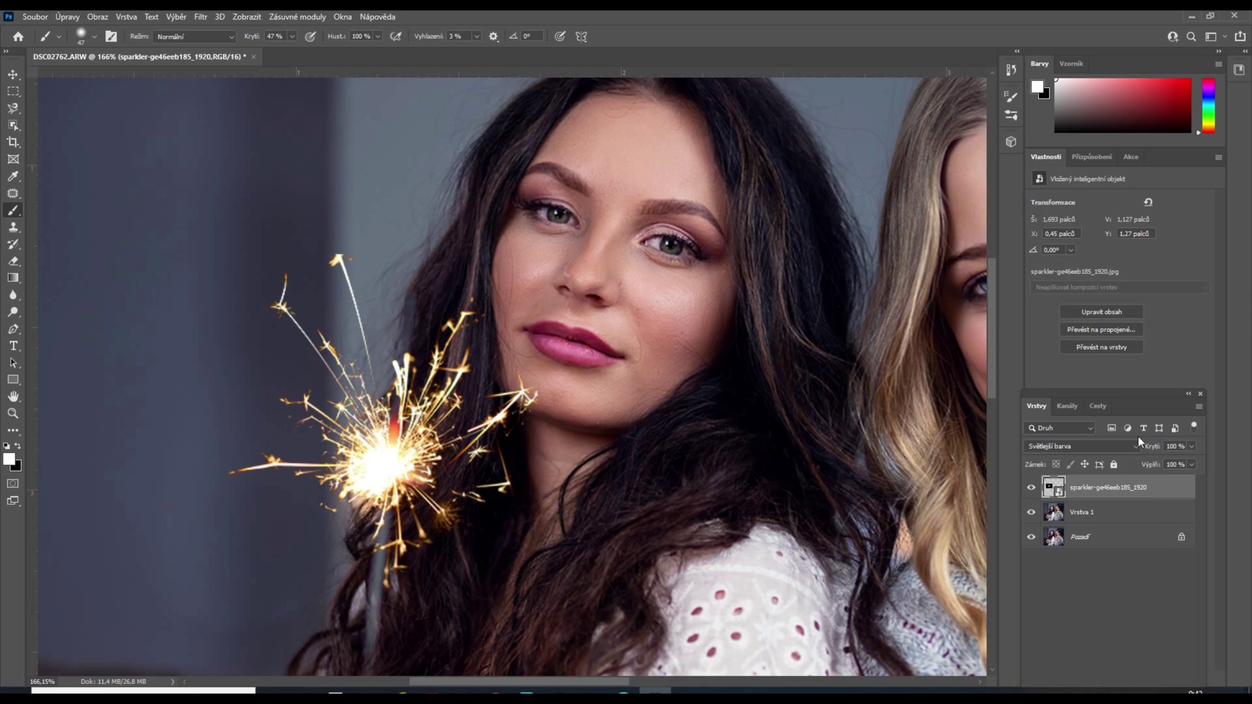
left_click_drag(1132, 394, 1141, 339)
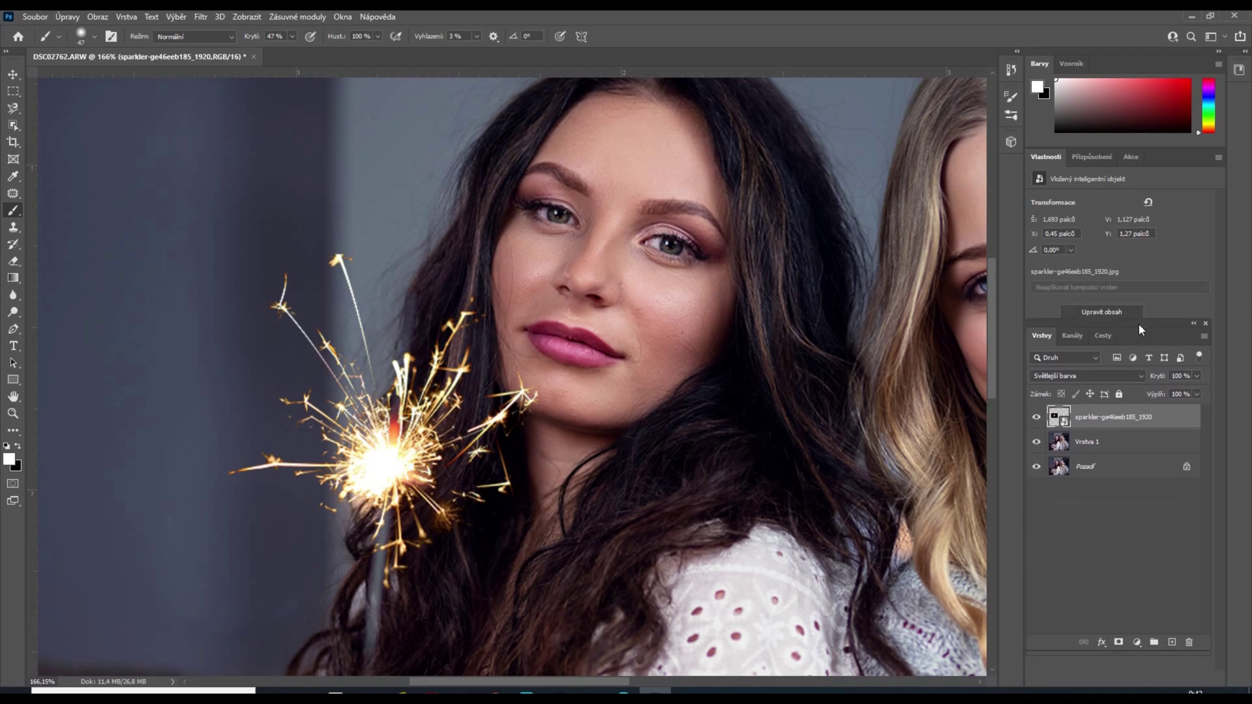
left_click(1175, 660)
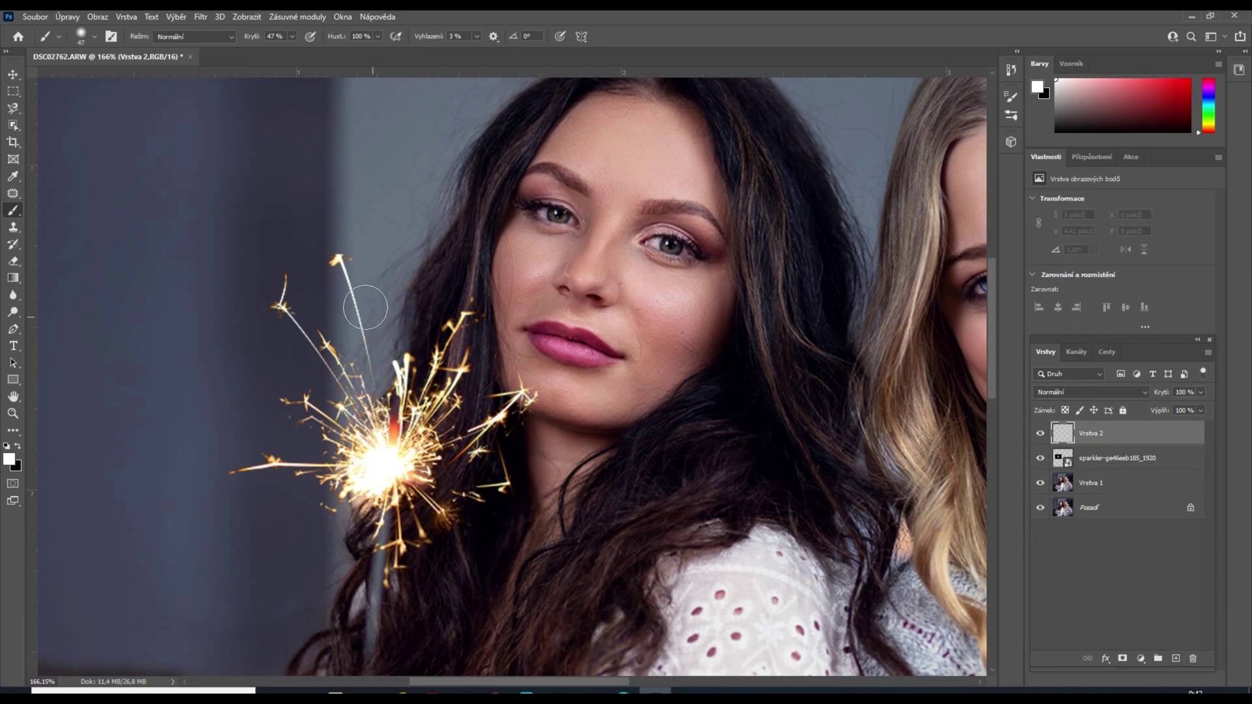
With a fine brush and sampled peach tone, paint the sparkler wire extending upward.
left_click_drag(349, 253, 325, 261)
left_click(347, 243)
left_click(333, 261)
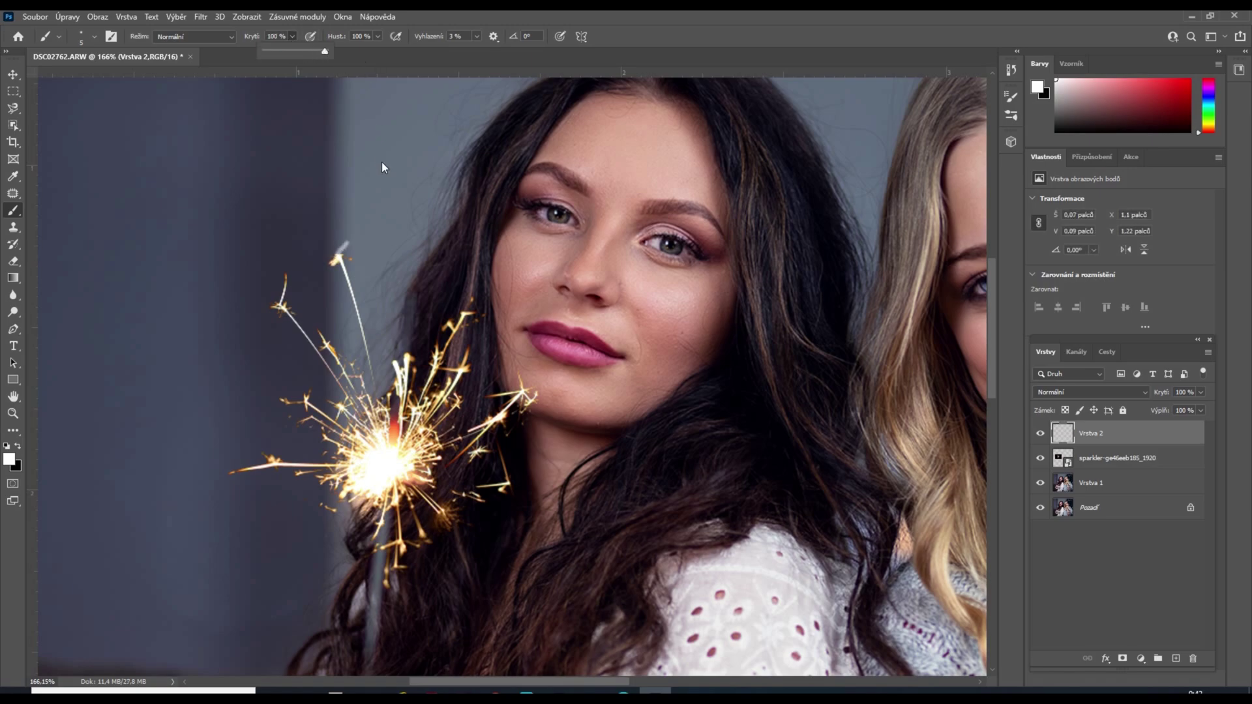
key("bracketleft")
key("bracketleft")
left_click(335, 260, "alt")
left_click_drag(336, 259, 347, 239)
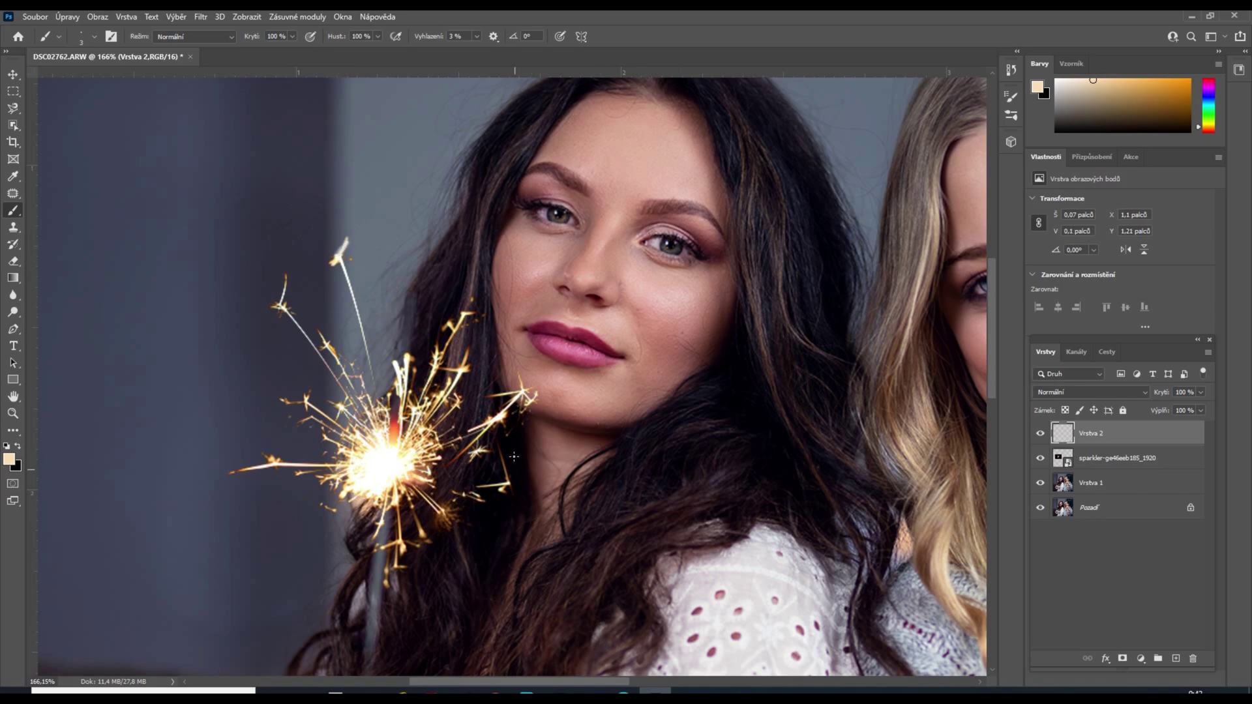
scroll(514, 457, "down", 1)
scroll(519, 463, "down", 1)
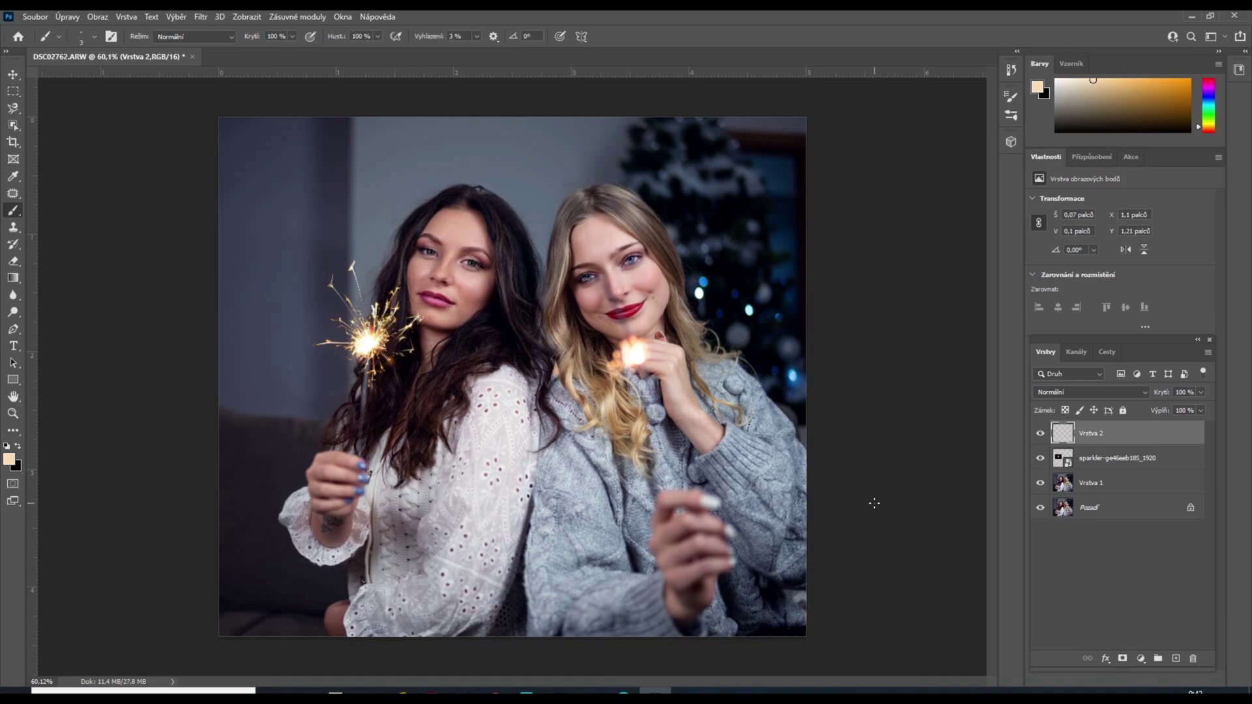
Group the sparkler photo and Vrstva 2 as Skupina 1, then duplicate it as Skupina 1 kopie.
left_click(1061, 460)
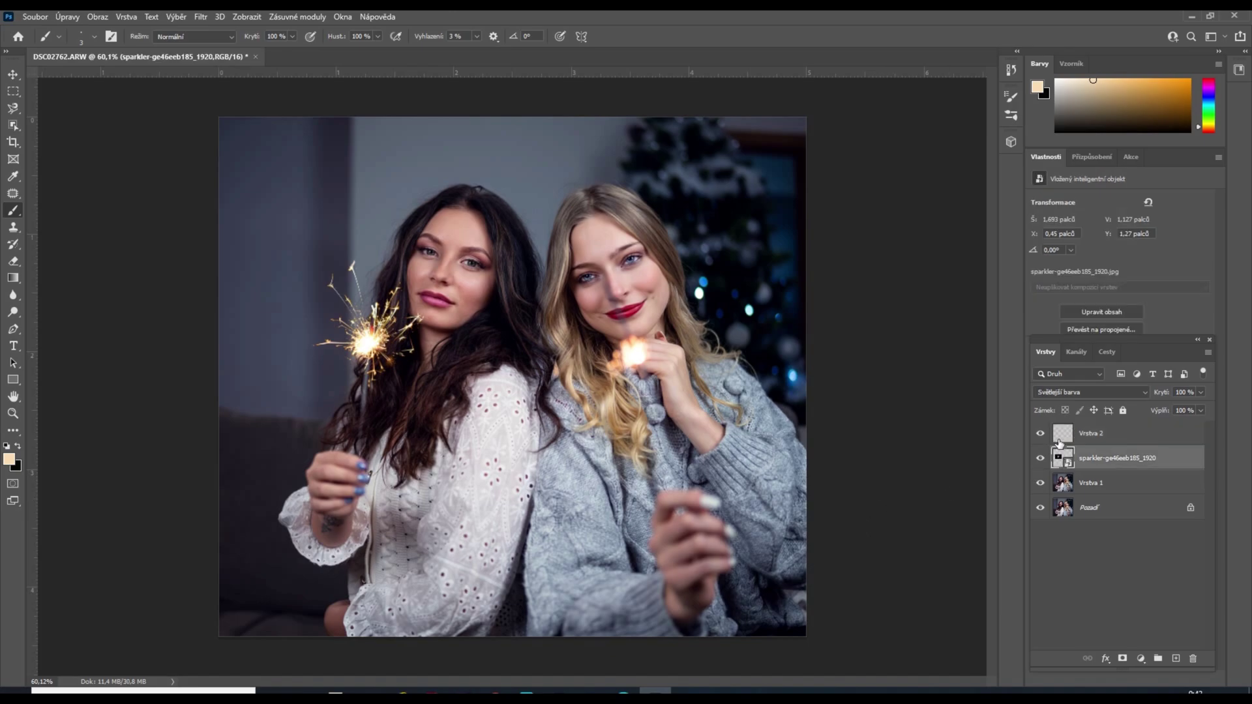
left_click(1061, 437, "shift")
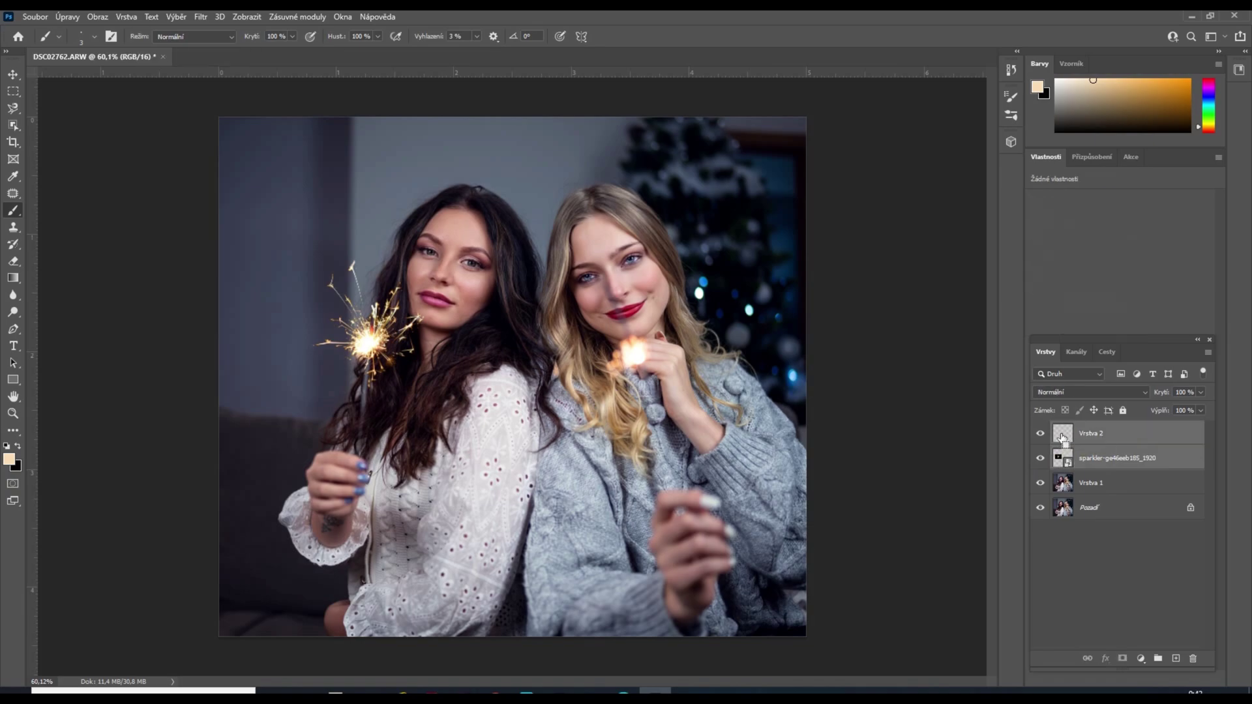
key("ctrl+g")
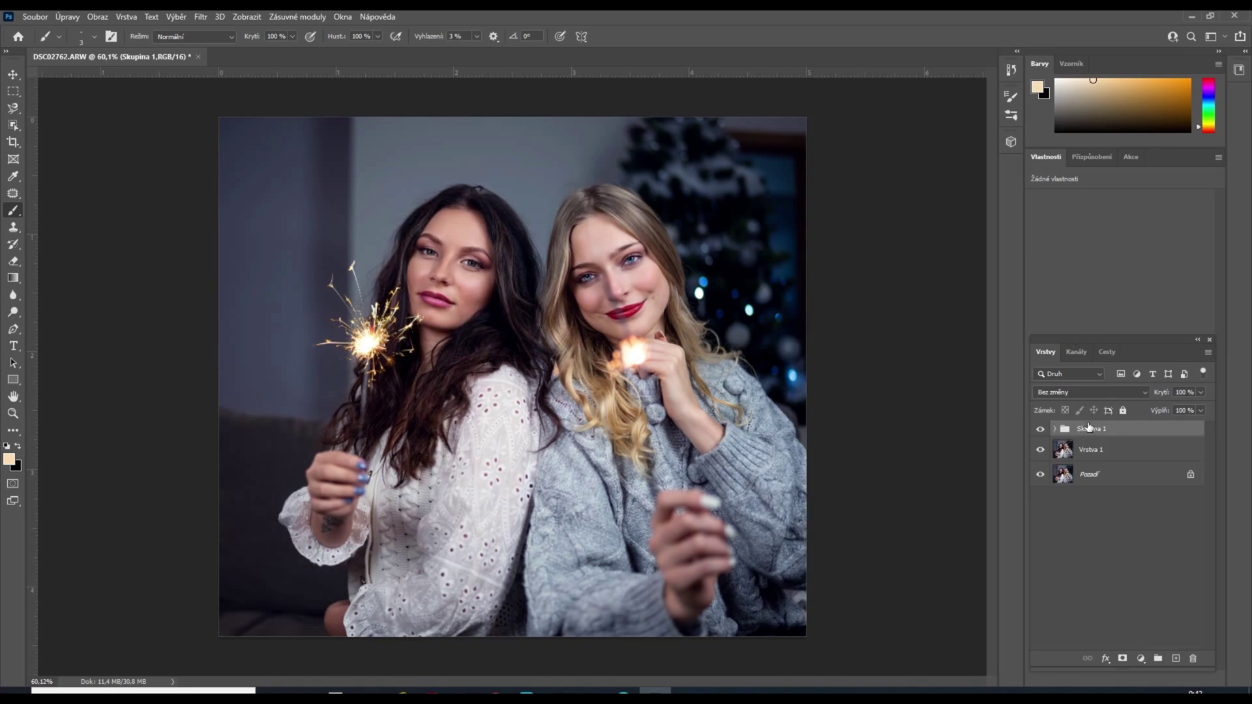
key("ctrl+j")
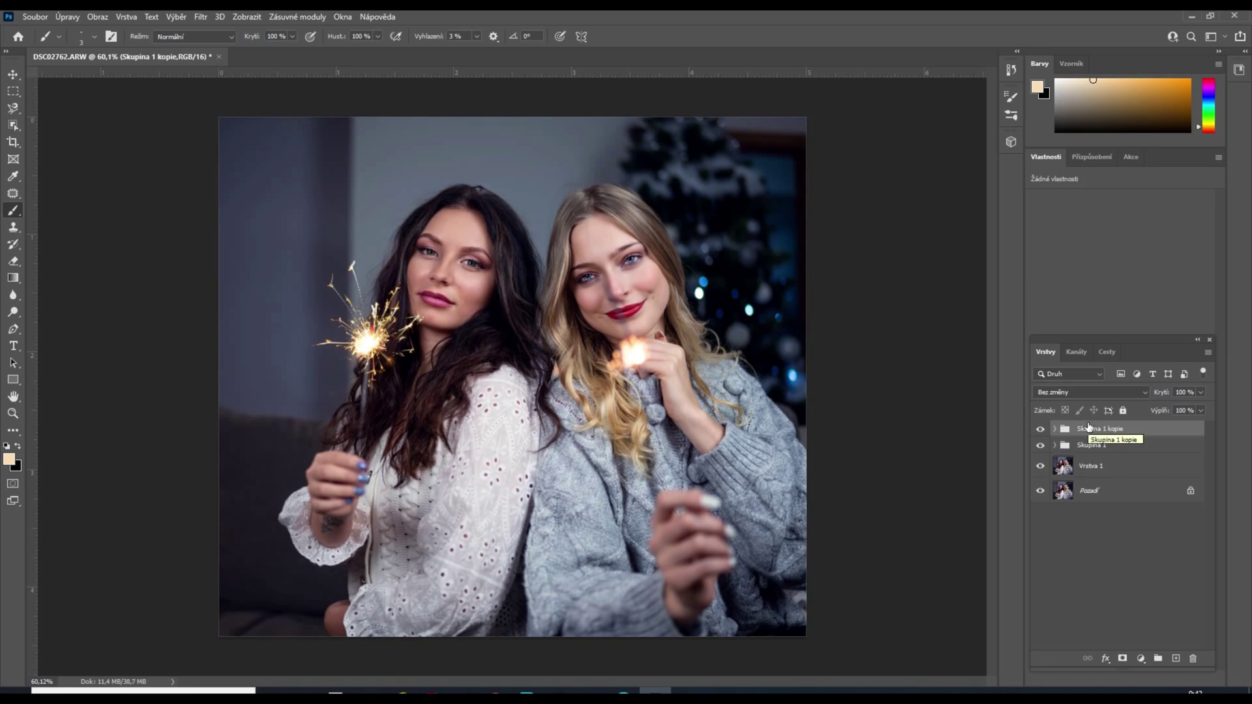
Move Skupina 1 kopie onto the blonde woman's sparkler, rotated to match and scaled to 81.16%.
key("ctrl+t")
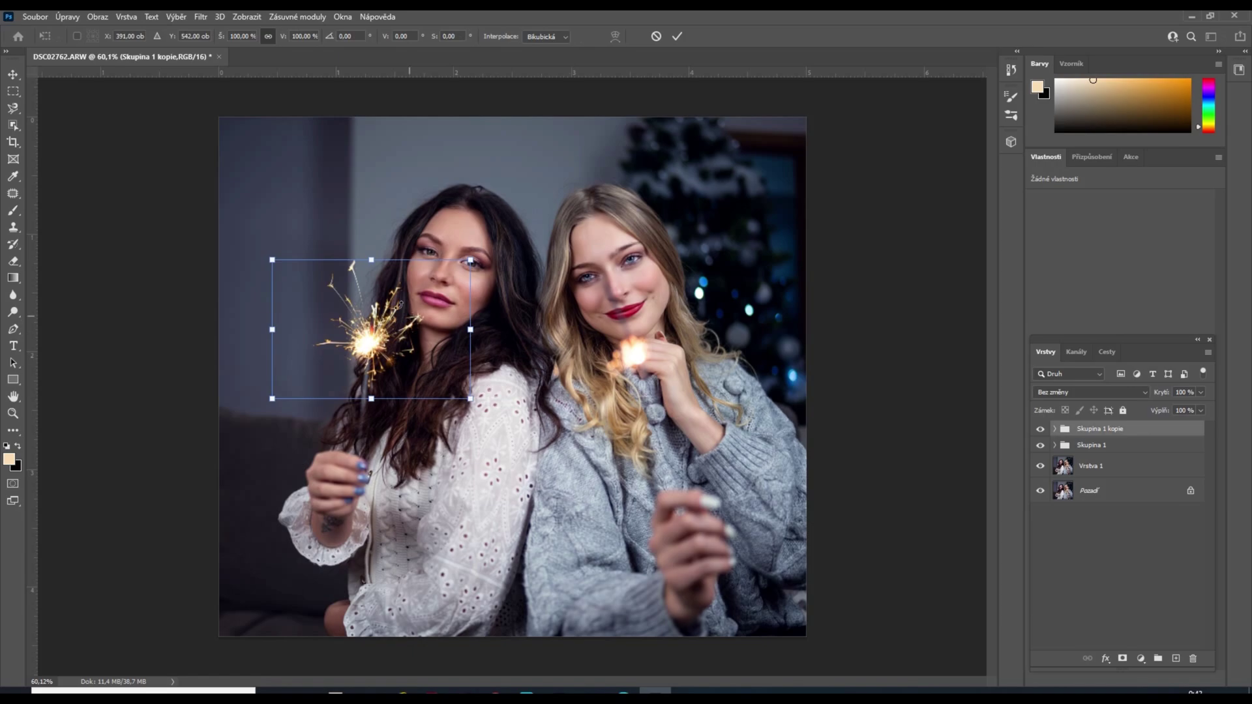
mouse_move(388, 301)
left_mouse_down()
mouse_move(404, 320)
mouse_move(655, 306)
mouse_move(646, 301)
left_mouse_up()
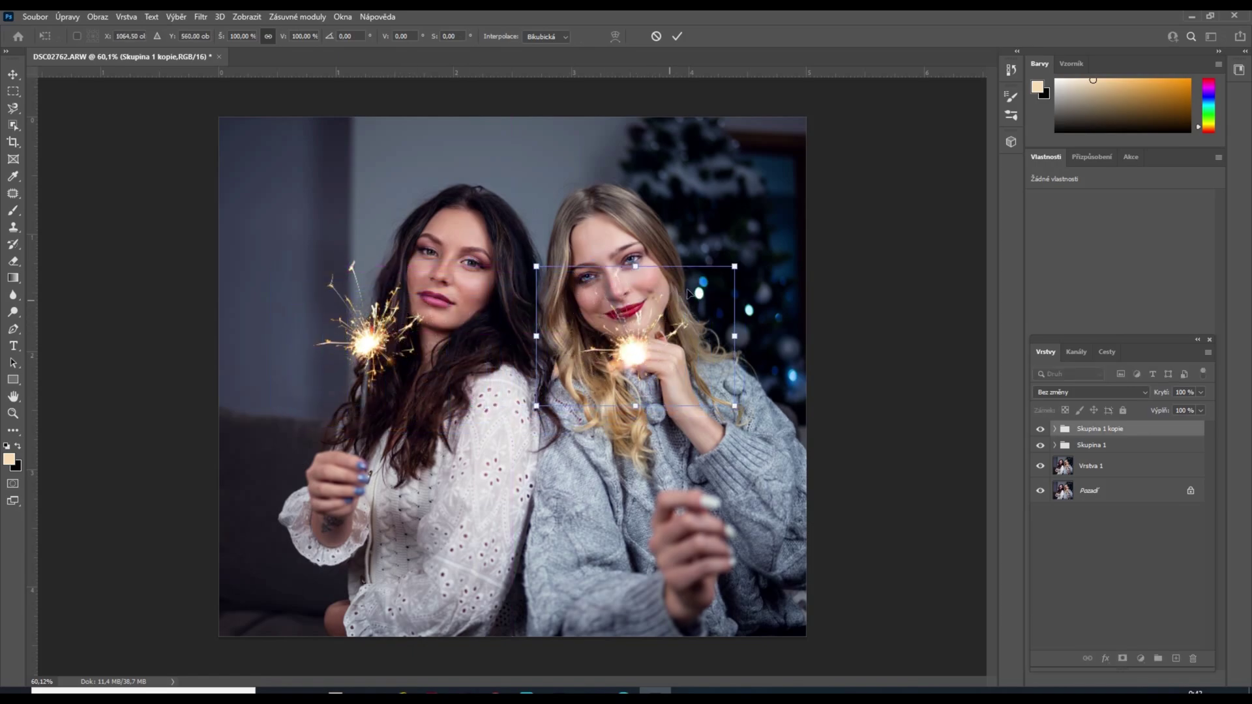
mouse_move(752, 262)
left_mouse_down()
mouse_move(749, 242)
mouse_move(461, 263)
left_mouse_up()
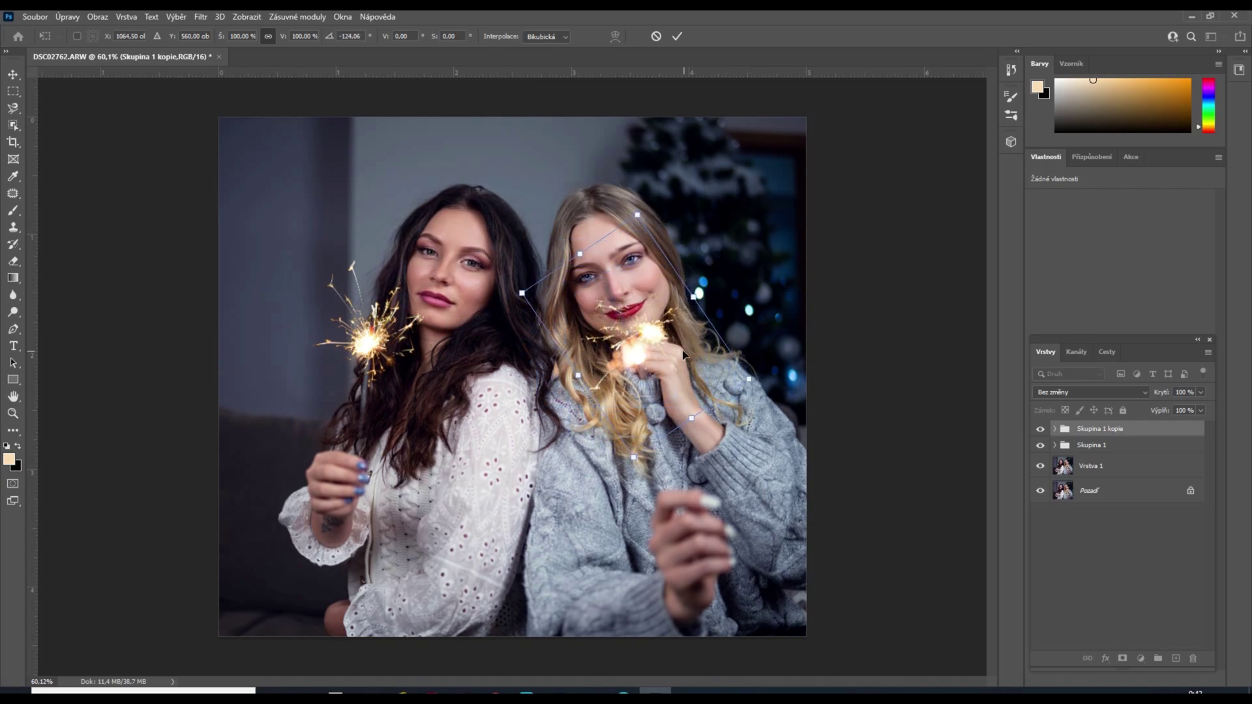
left_click_drag(683, 354, 664, 373)
left_click_drag(760, 393, 742, 363)
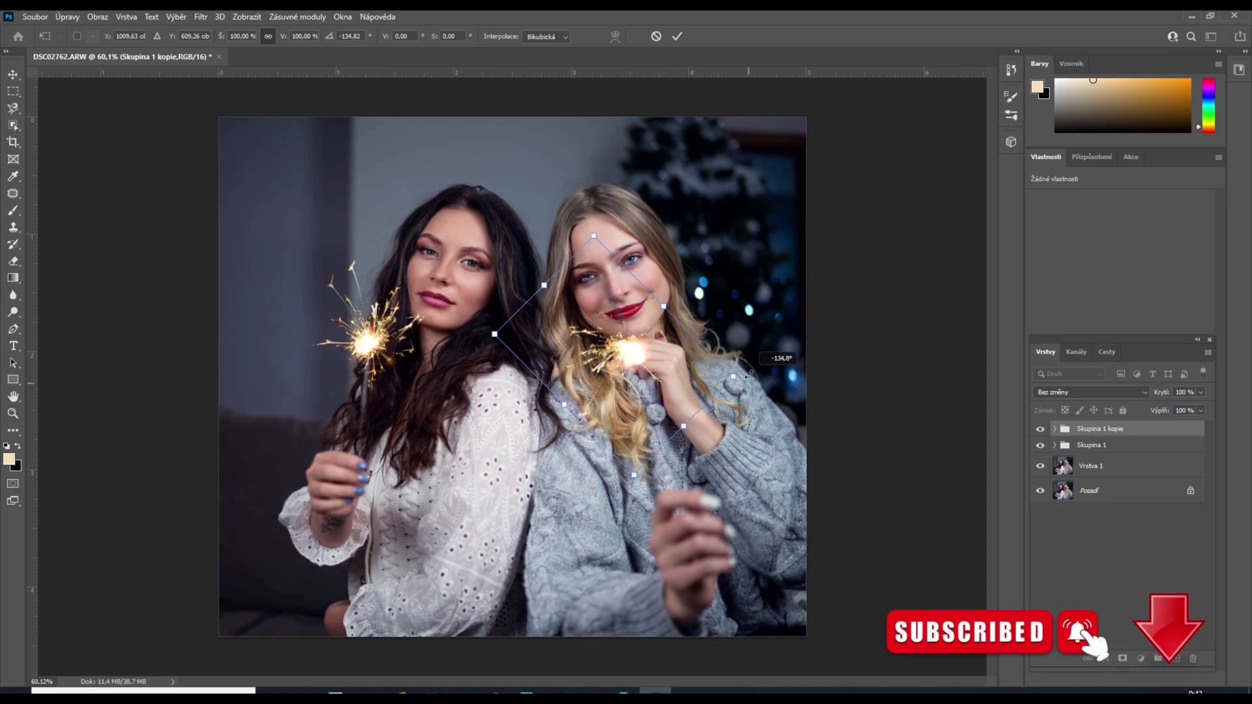
left_click_drag(417, 369, 421, 379)
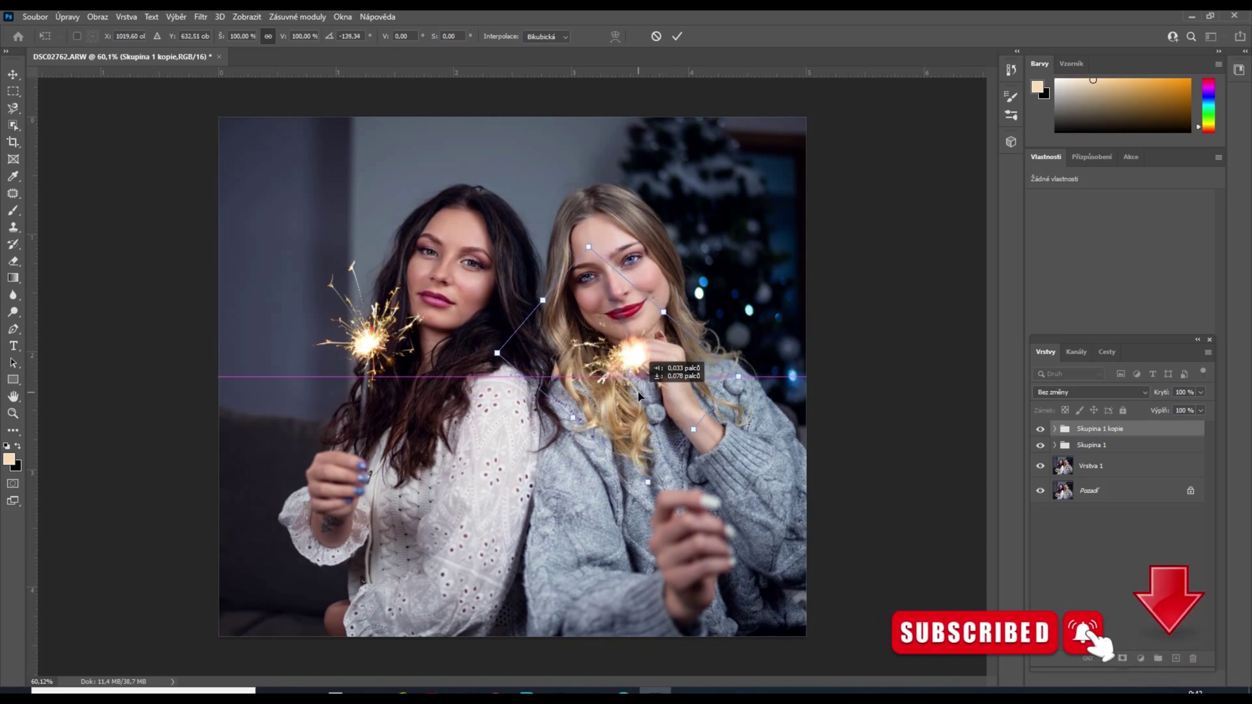
left_click_drag(588, 247, 598, 291)
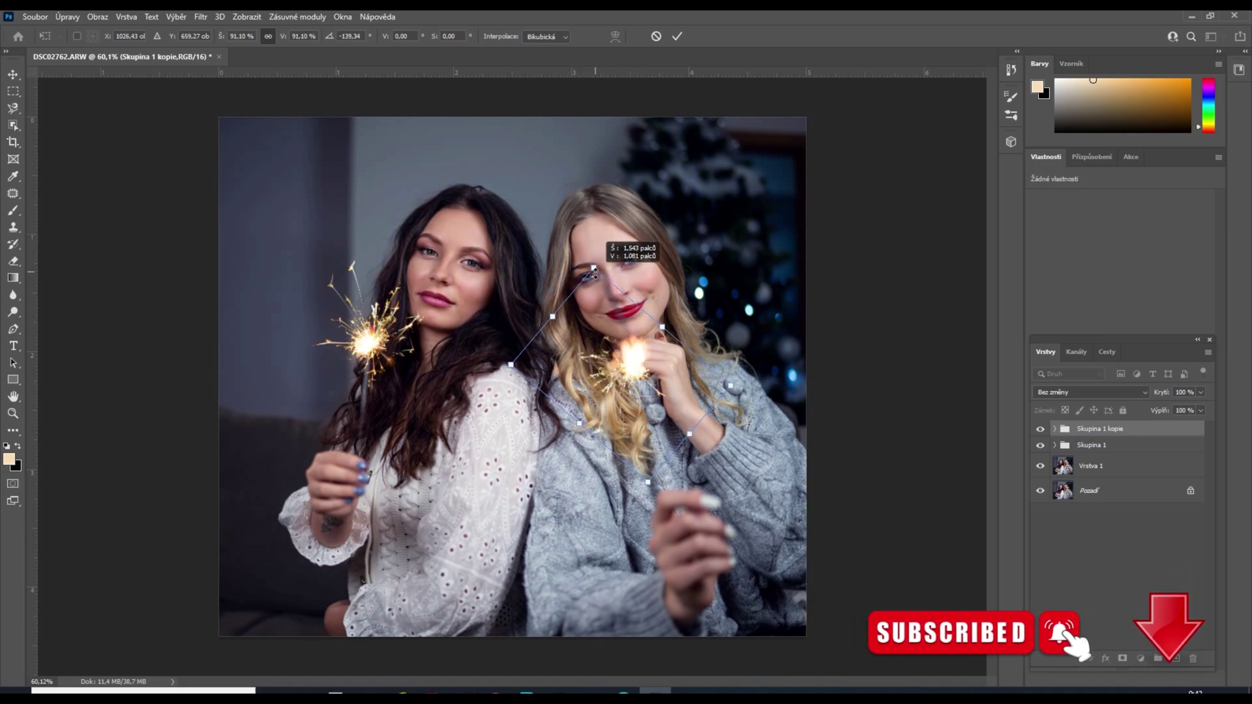
left_click_drag(608, 378, 608, 352)
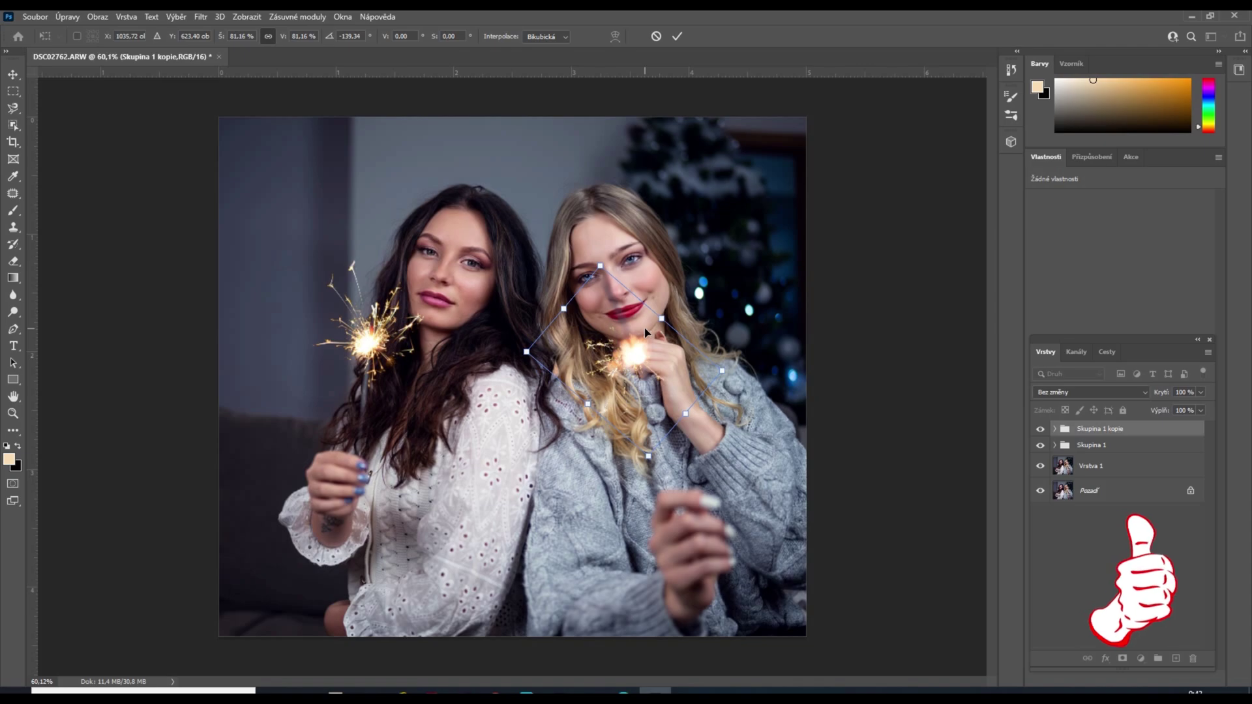
key("ctrl+plus")
key("ctrl+plus")
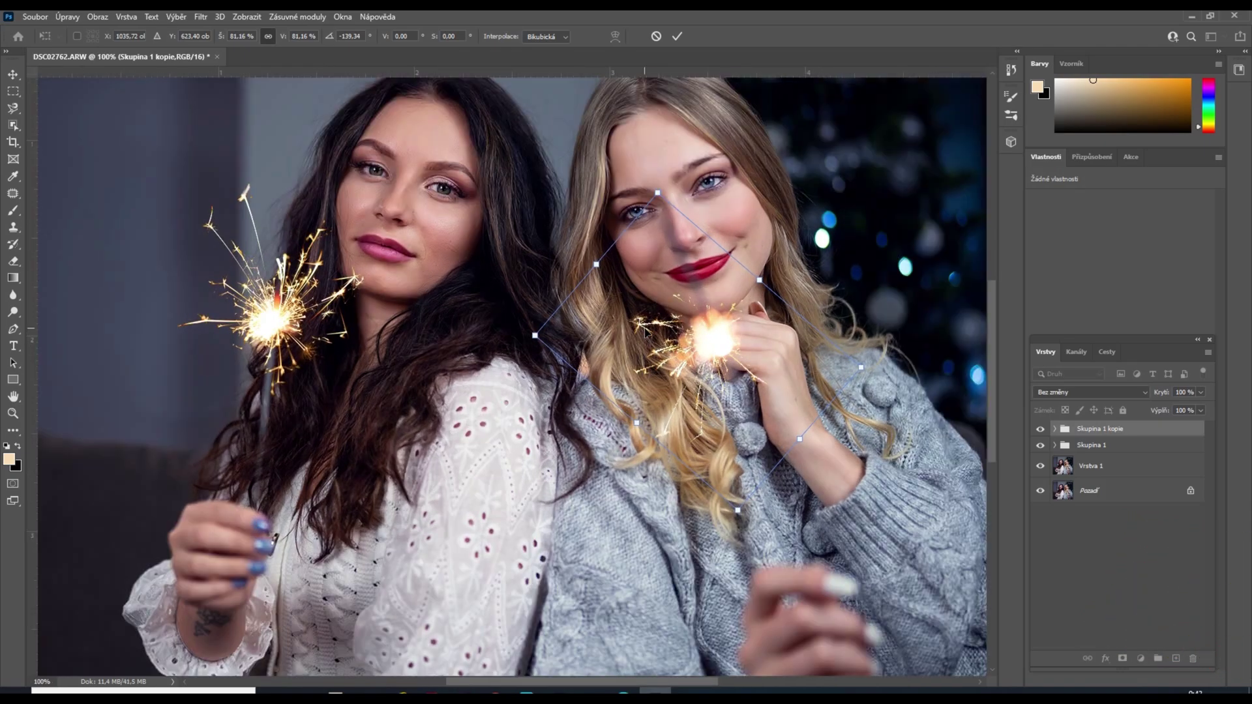
left_click_drag(704, 346, 712, 345)
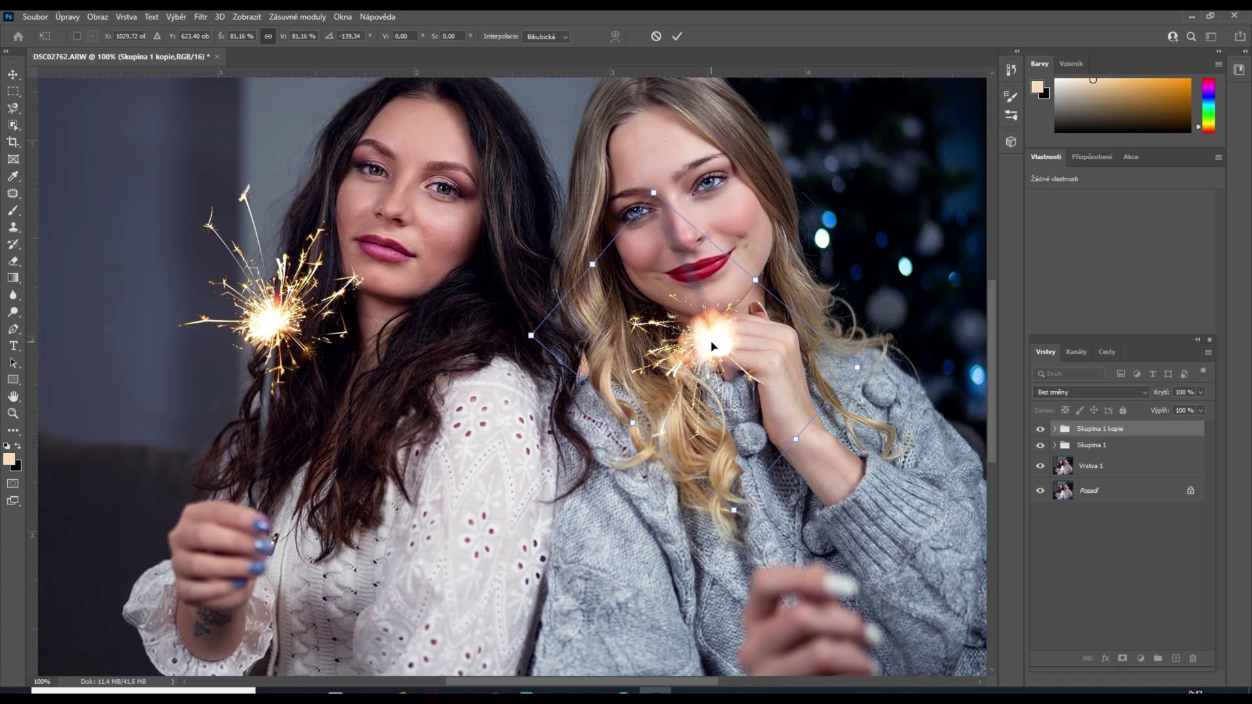
key("Return")
key("b")
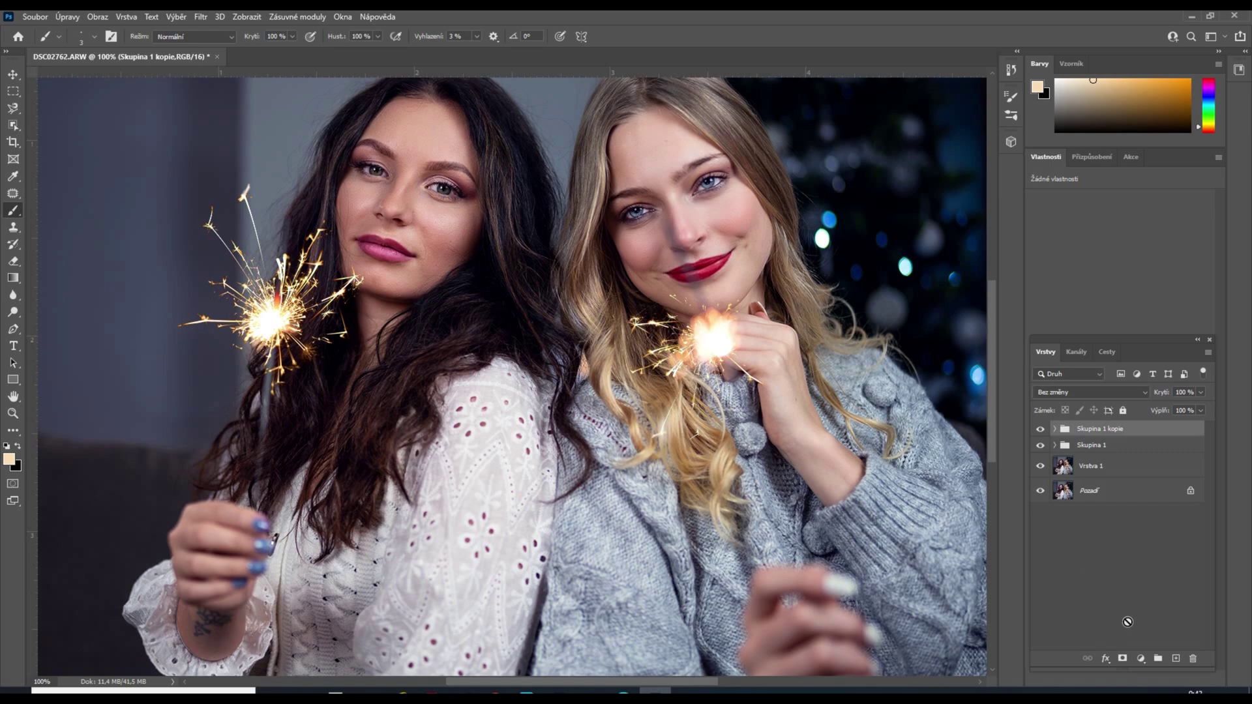
Add a white layer mask to Skupina 1 kopie and enlarge the brush for masking.
left_click(1123, 659)
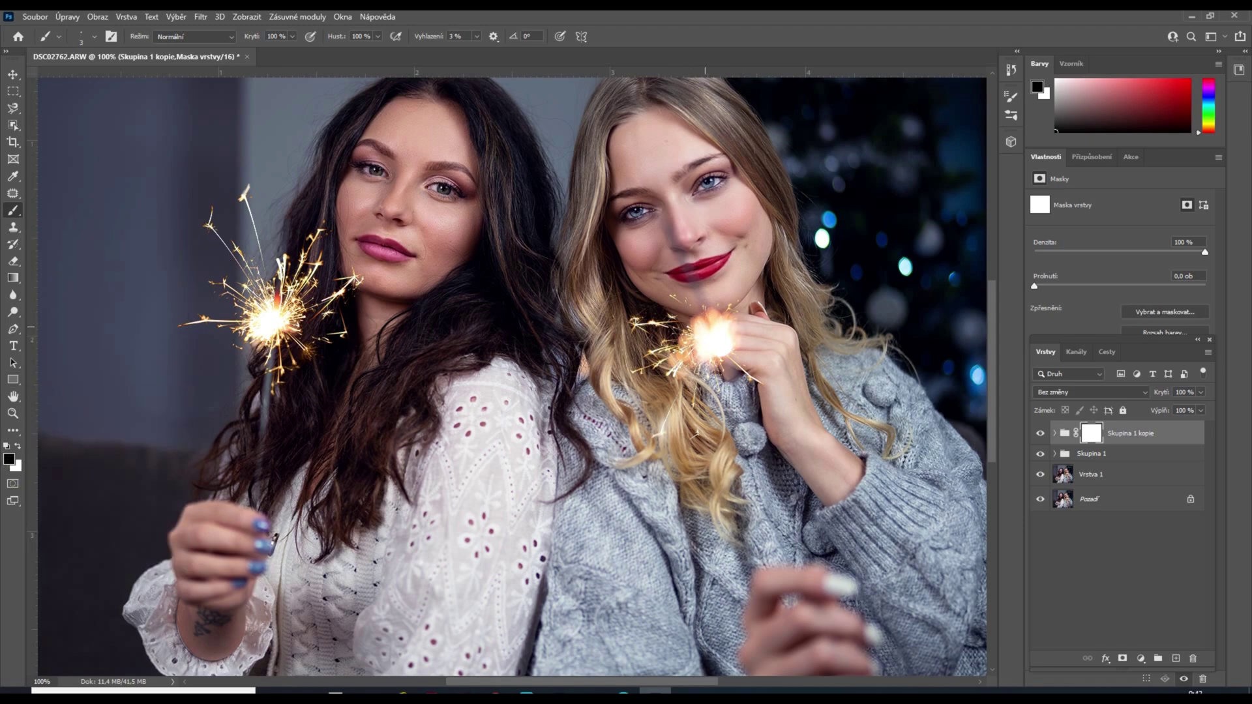
key("bracketright")
key("bracketright")
key("bracketright")
scroll(732, 347, "down", 3)
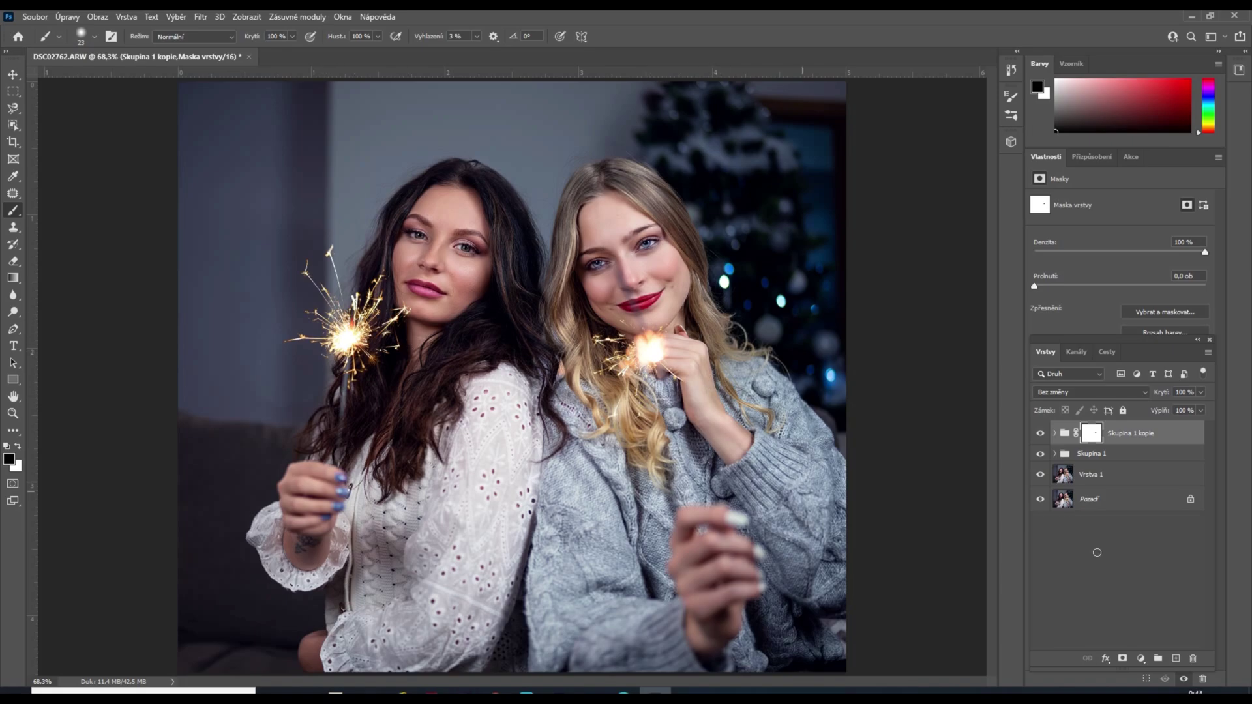
Expand Skupina 1 kopie, toggle the sparkler photo's visibility to compare, and select it.
left_click(1054, 434)
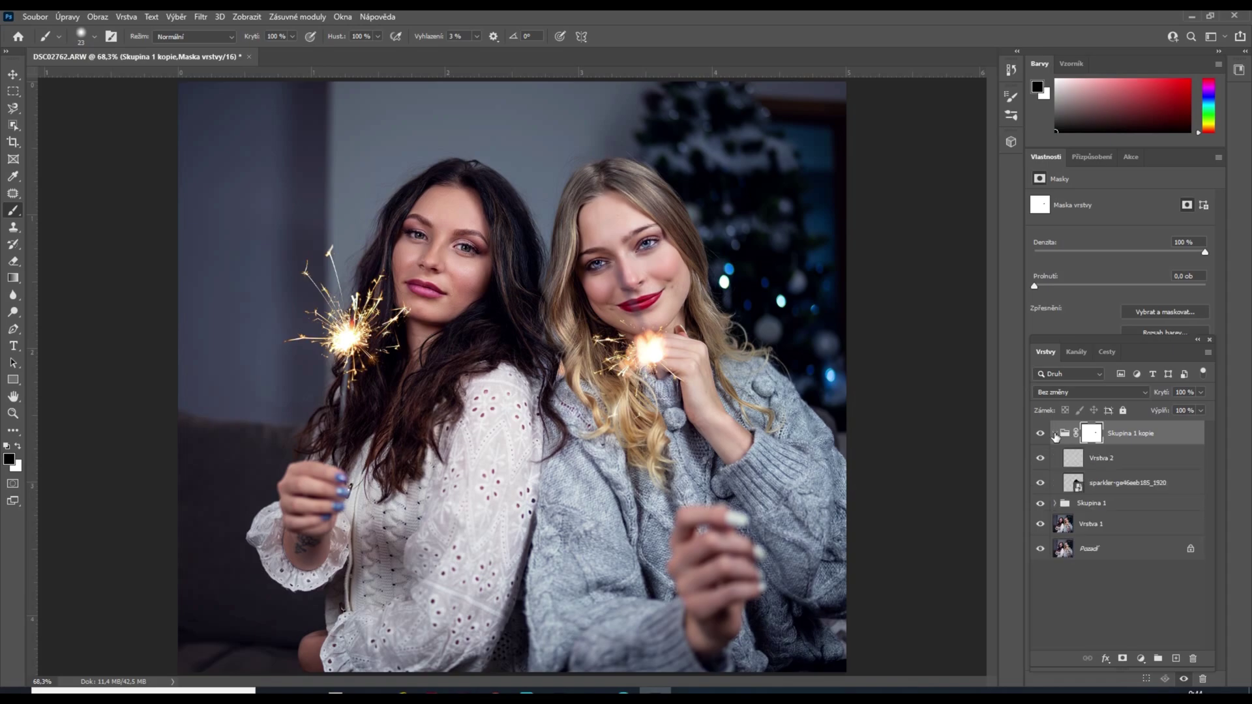
left_click(1040, 484)
left_click(1040, 485)
left_click(1040, 485)
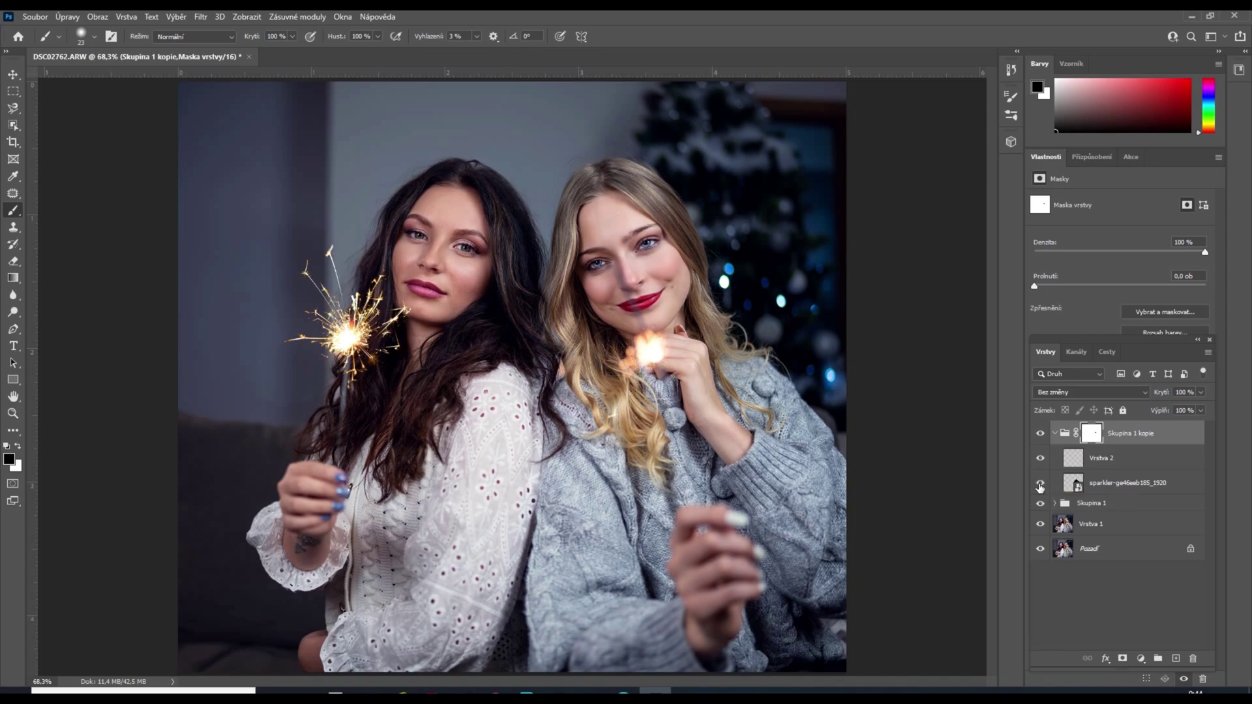
left_click(1040, 485)
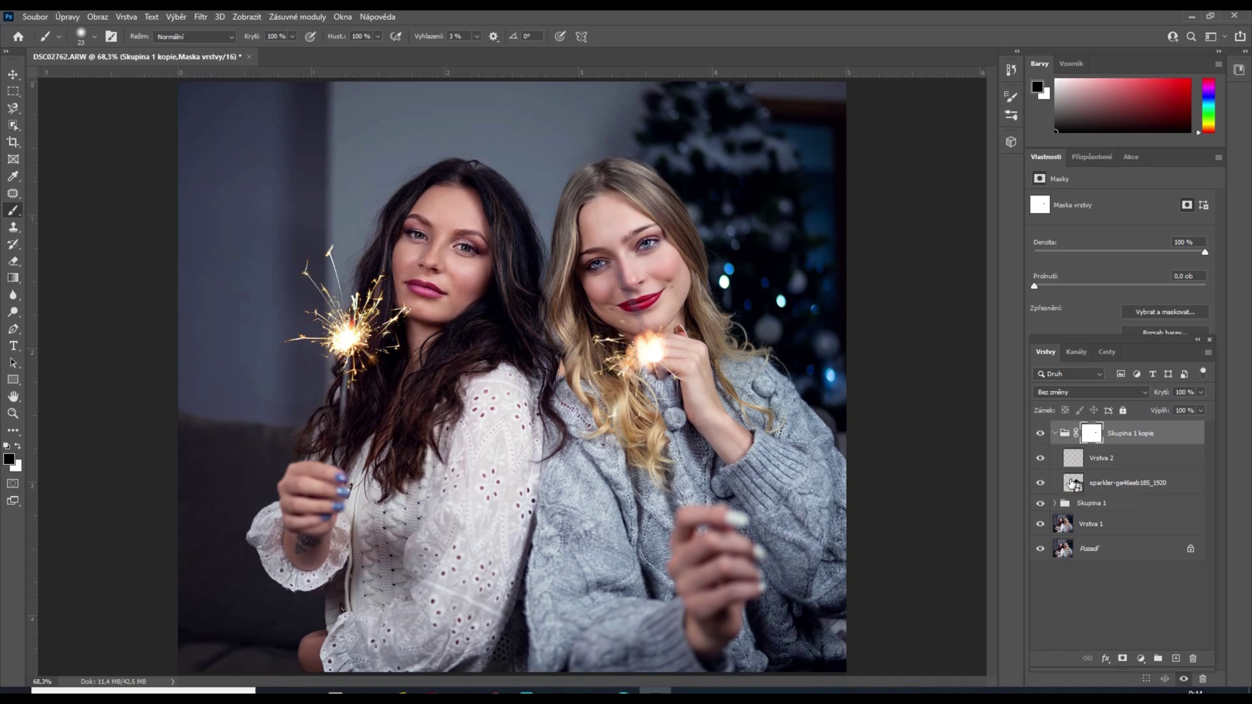
left_click(1071, 483)
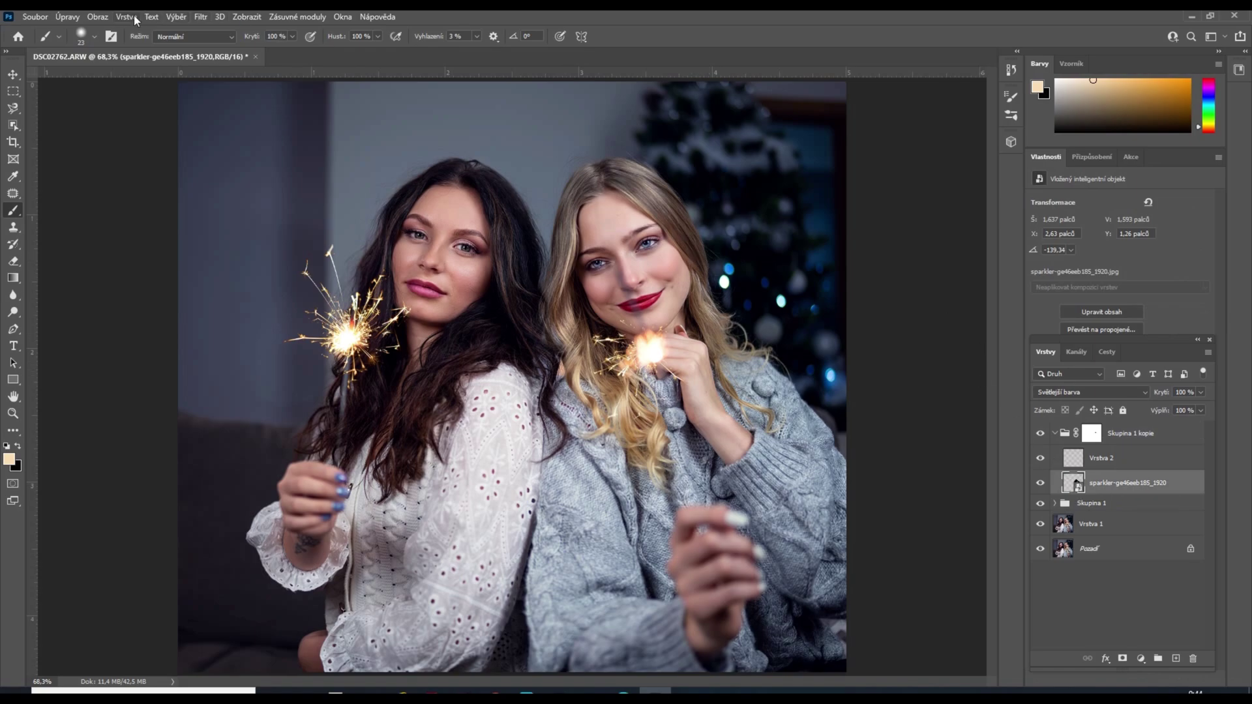
Apply a 0.5-pixel Gaussian Blur to the sparkler photo and collapse the group.
left_click(201, 17)
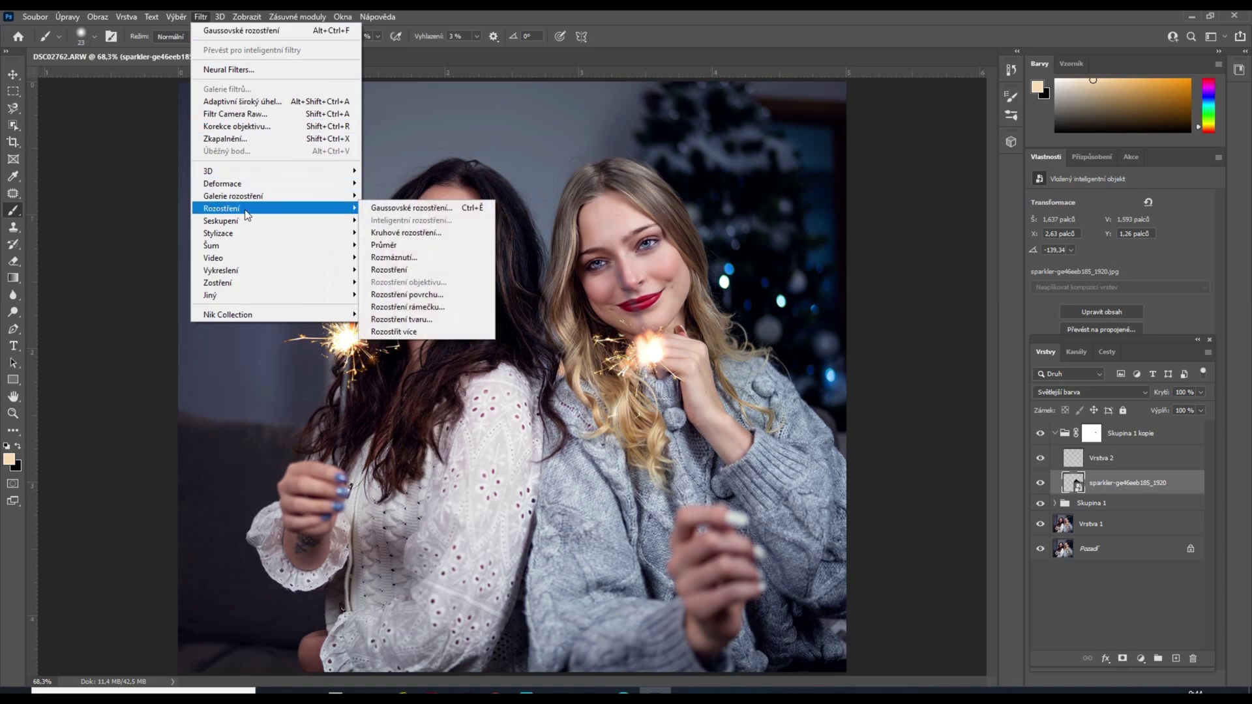
mouse_move(221, 209)
left_click(390, 209)
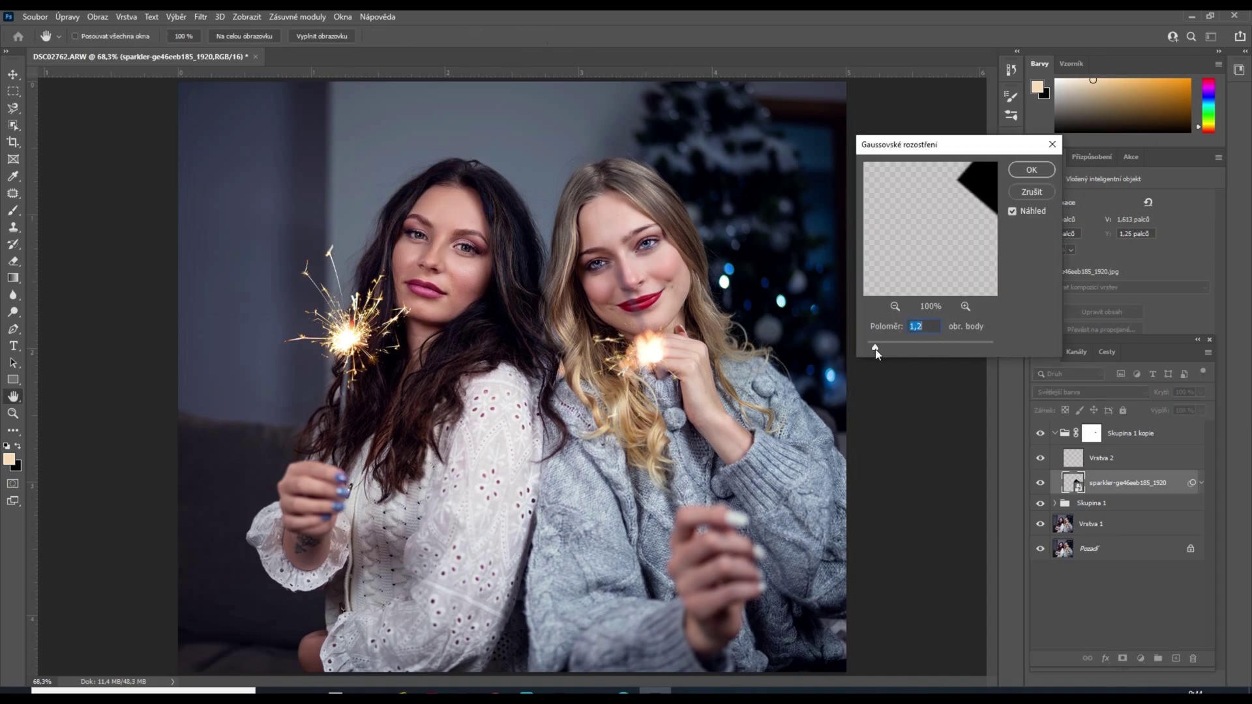
left_click_drag(875, 348, 869, 352)
left_click(1028, 171)
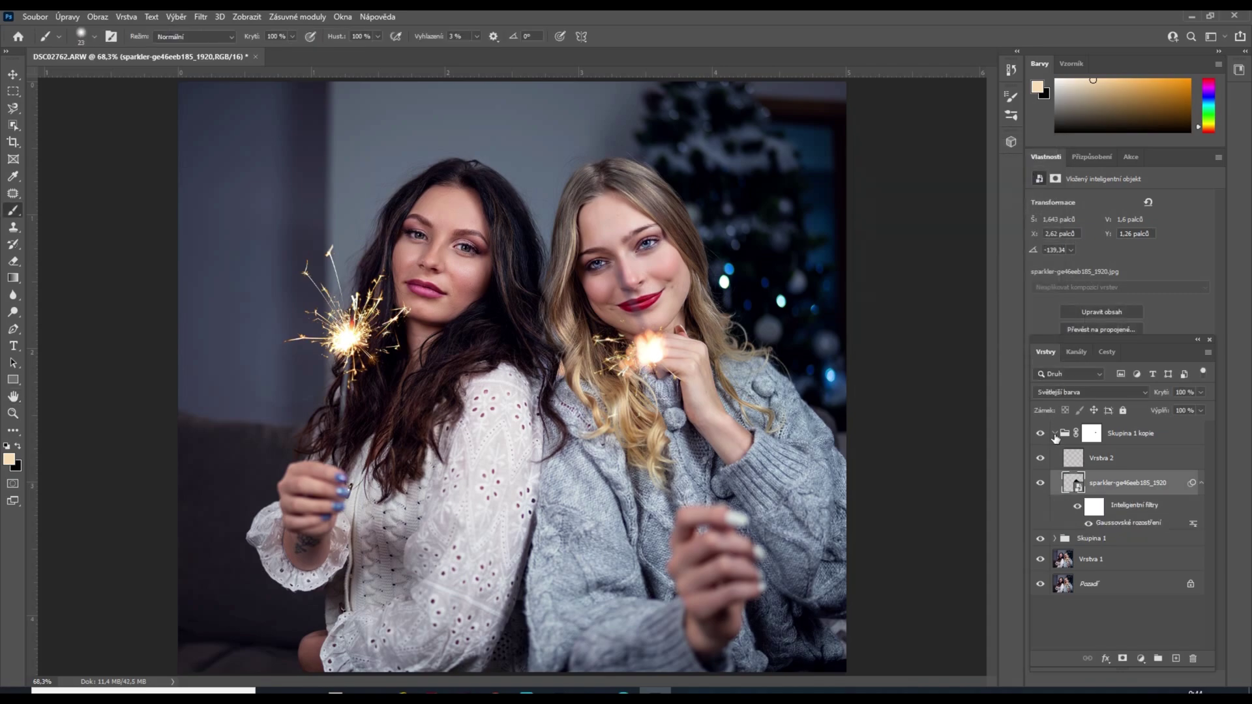
left_click(1054, 434)
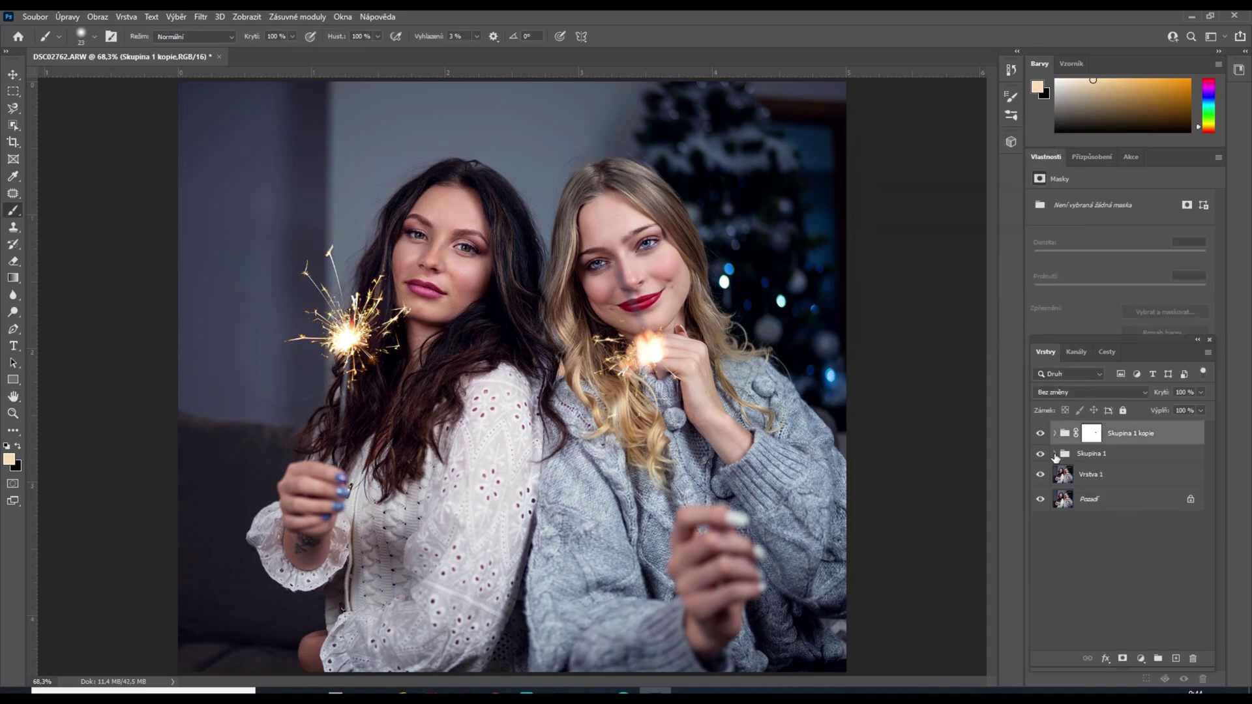
Select the original sparkler layer in Skupina 1 and toggle its visibility to compare.
left_click(1056, 454)
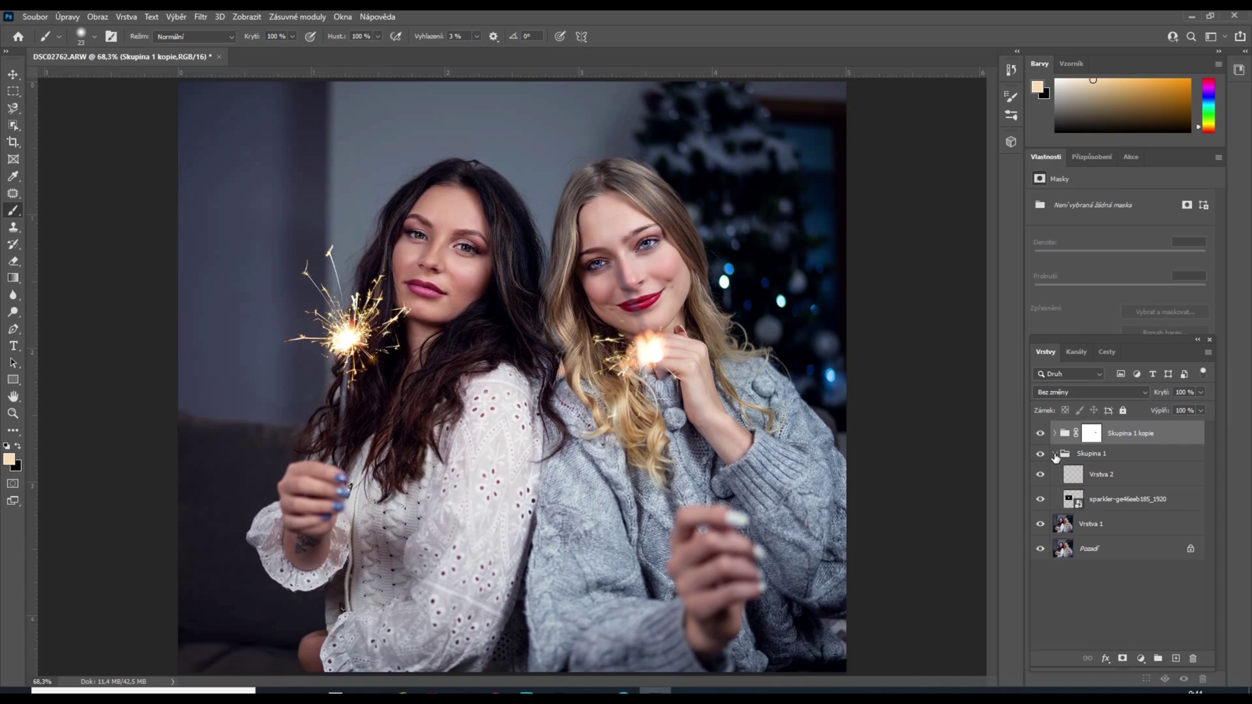
left_click(1069, 501)
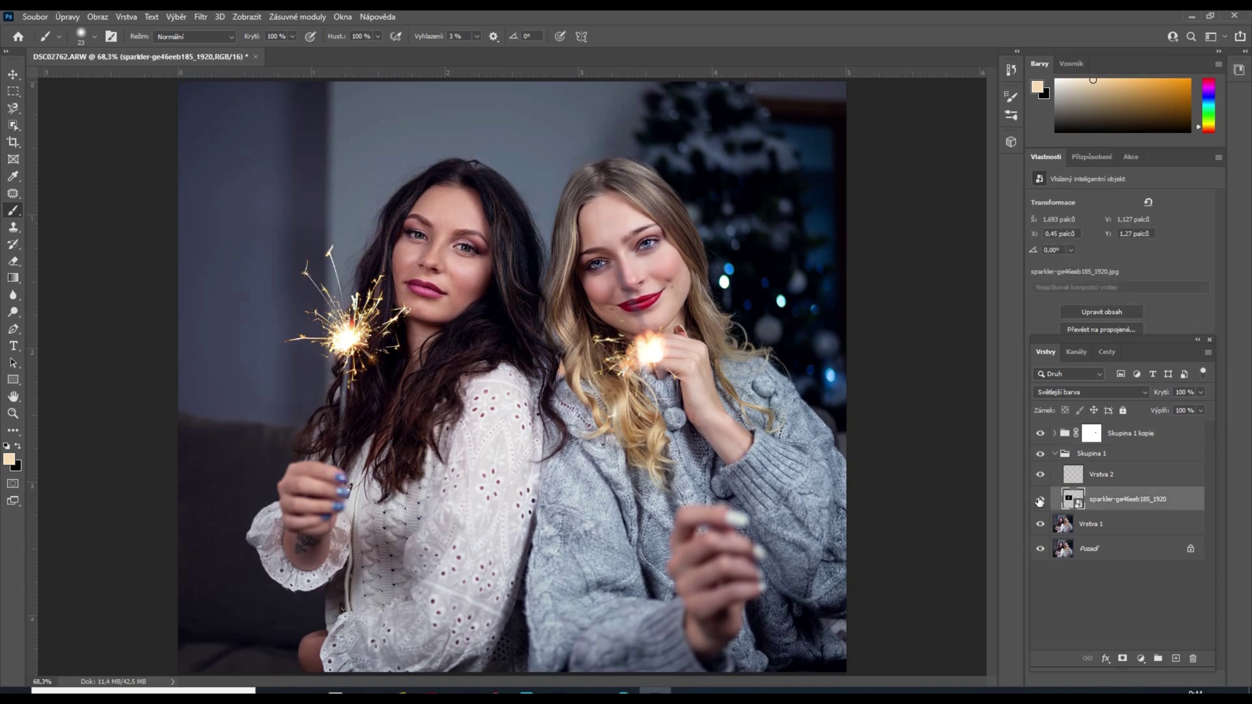
left_click(1039, 500)
left_click(1039, 500)
Give that sparkler layer a 1.0-pixel Gaussian Blur and collapse Skupina 1.
left_click(197, 18)
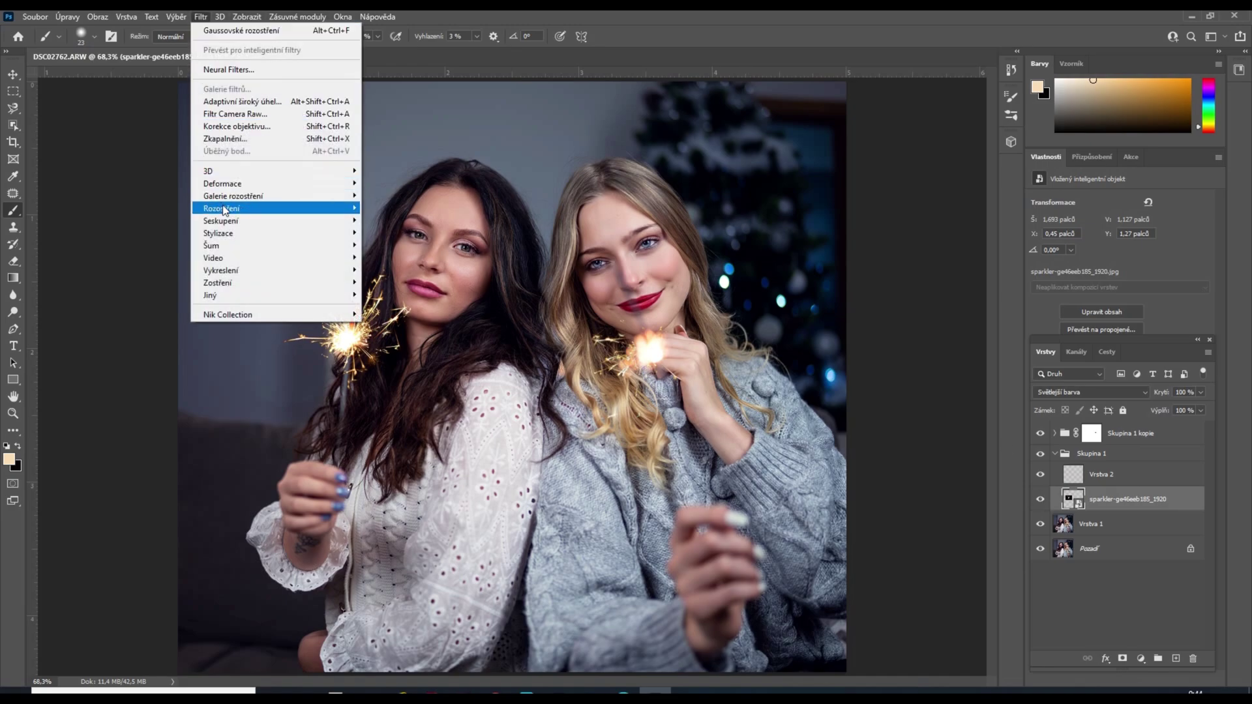
mouse_move(223, 209)
left_click(386, 209)
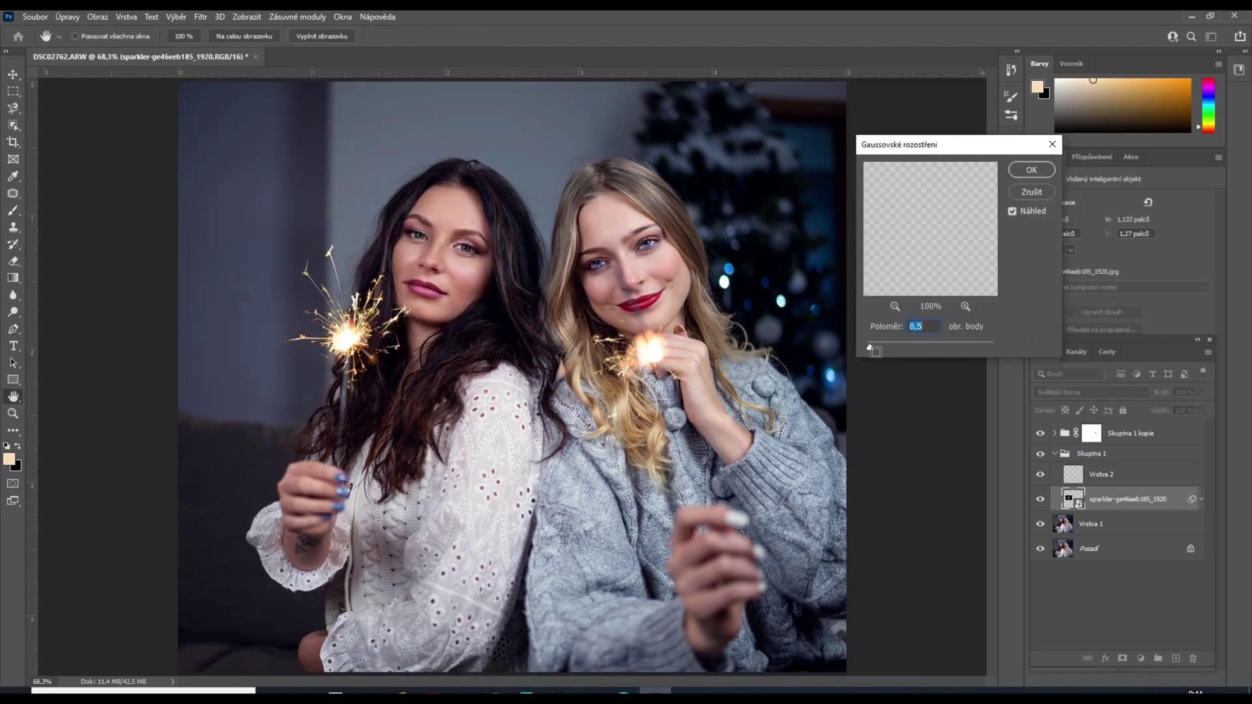
left_click_drag(869, 351, 881, 355)
left_click_drag(864, 352, 875, 349)
left_click(1046, 173)
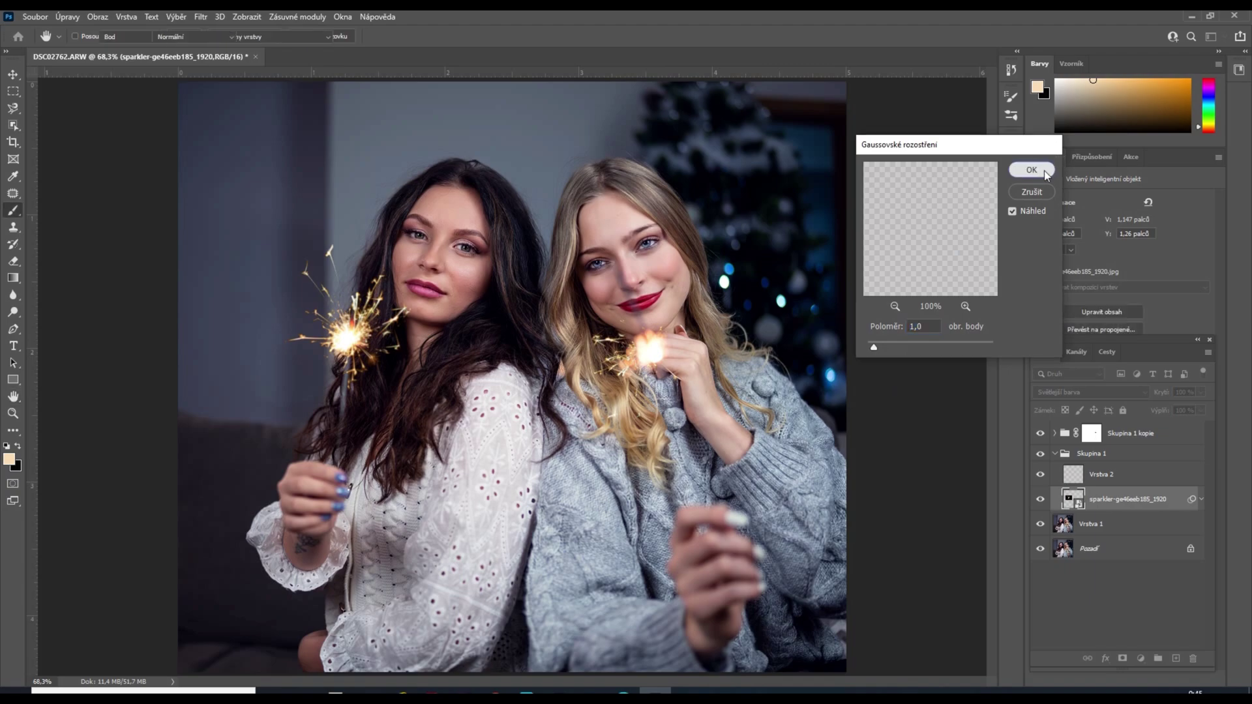
left_click(1056, 454)
left_click(1064, 434)
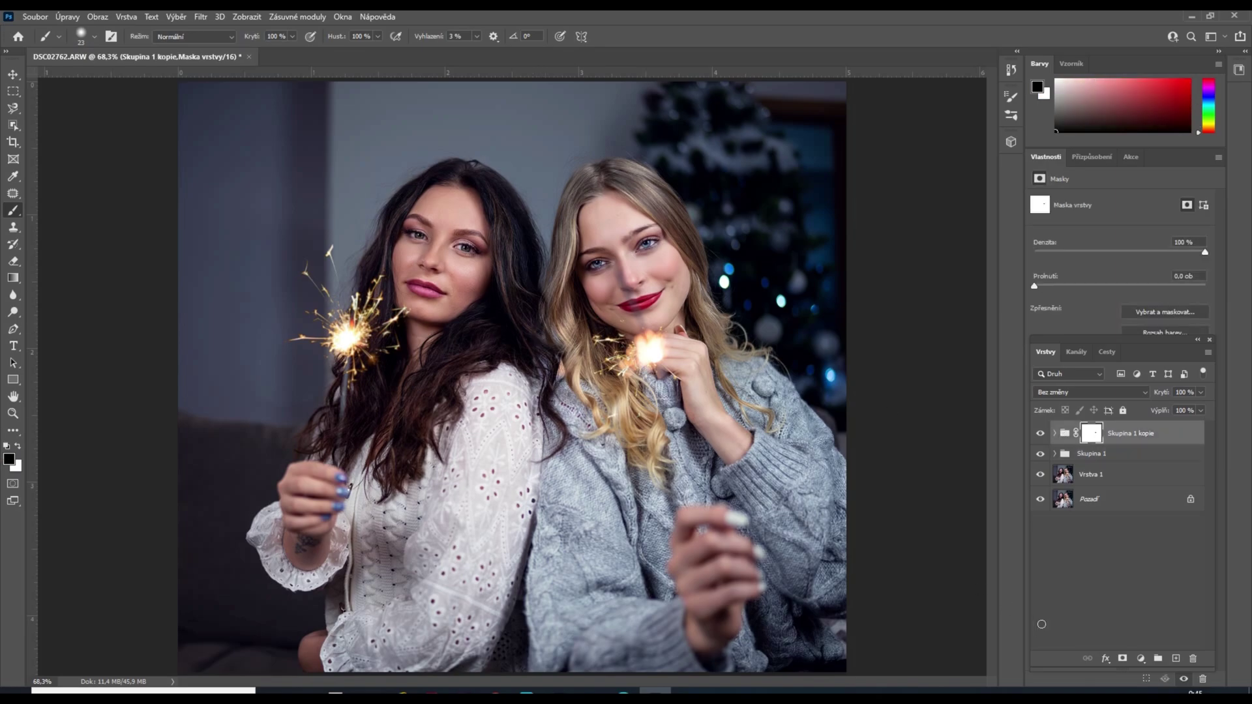
Add a Color Balance layer with shadows toward blue and highlights Yellow–Blue at -5.
left_click(1141, 660)
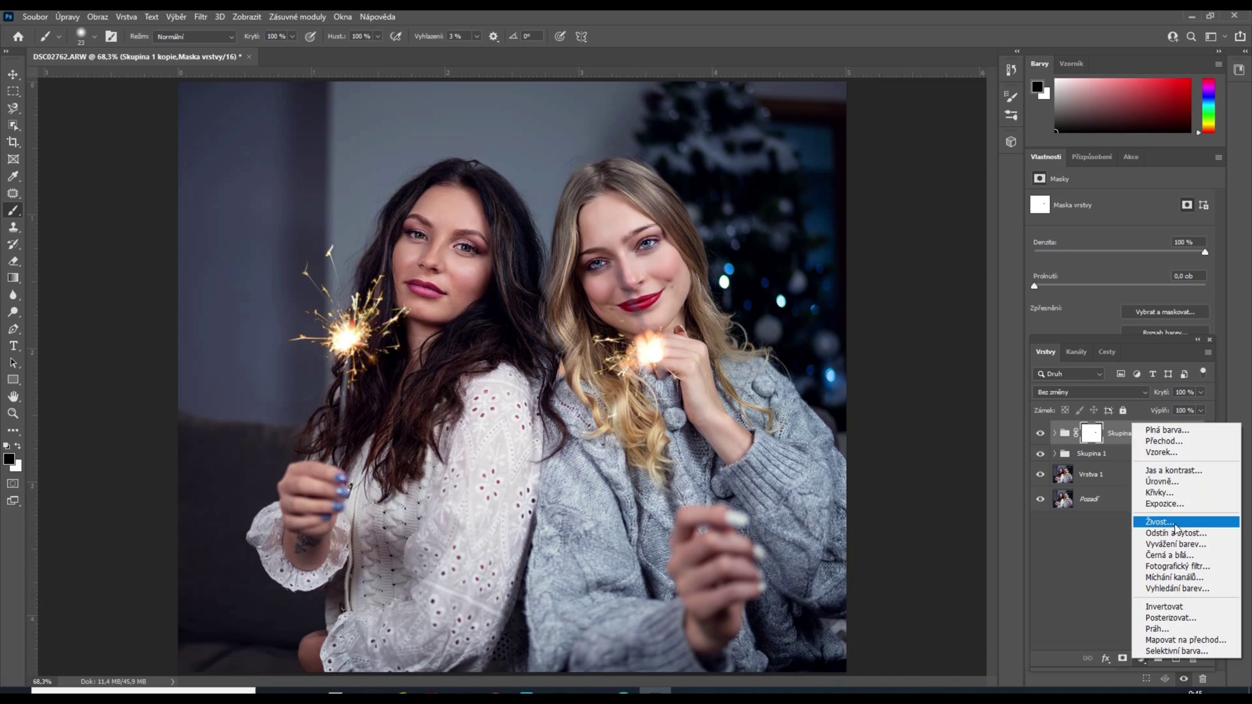
left_click(1156, 545)
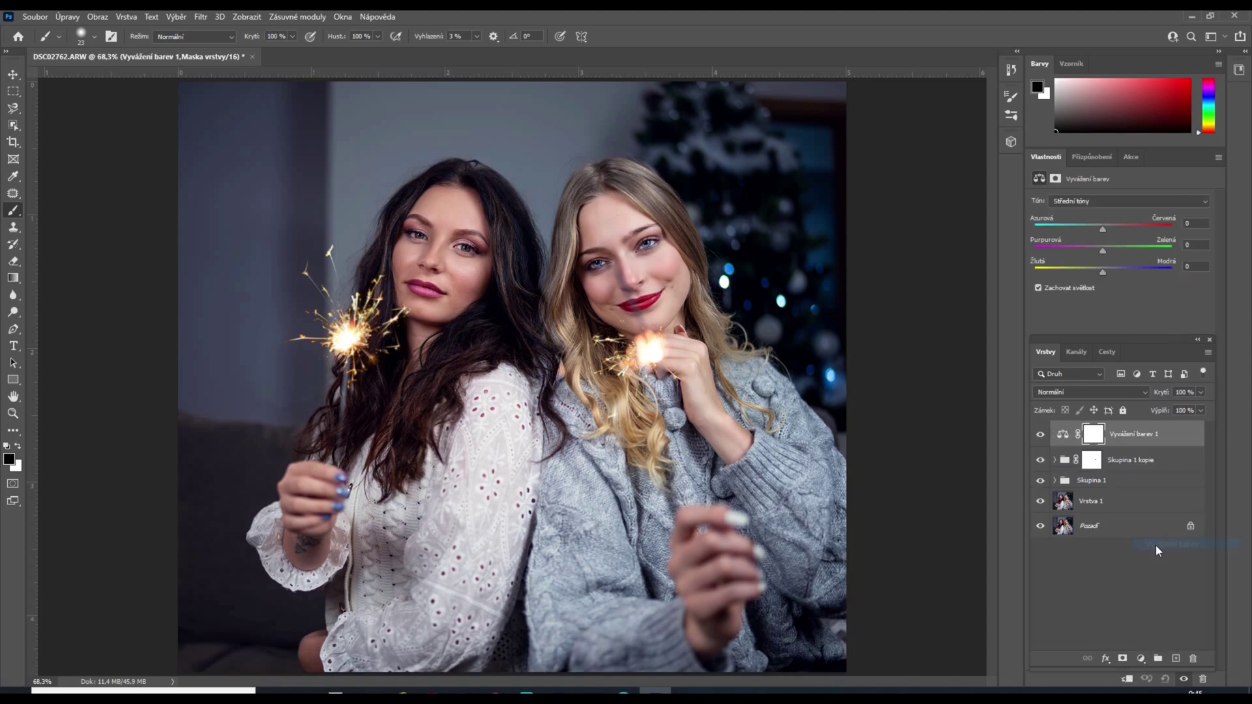
left_click(1203, 204)
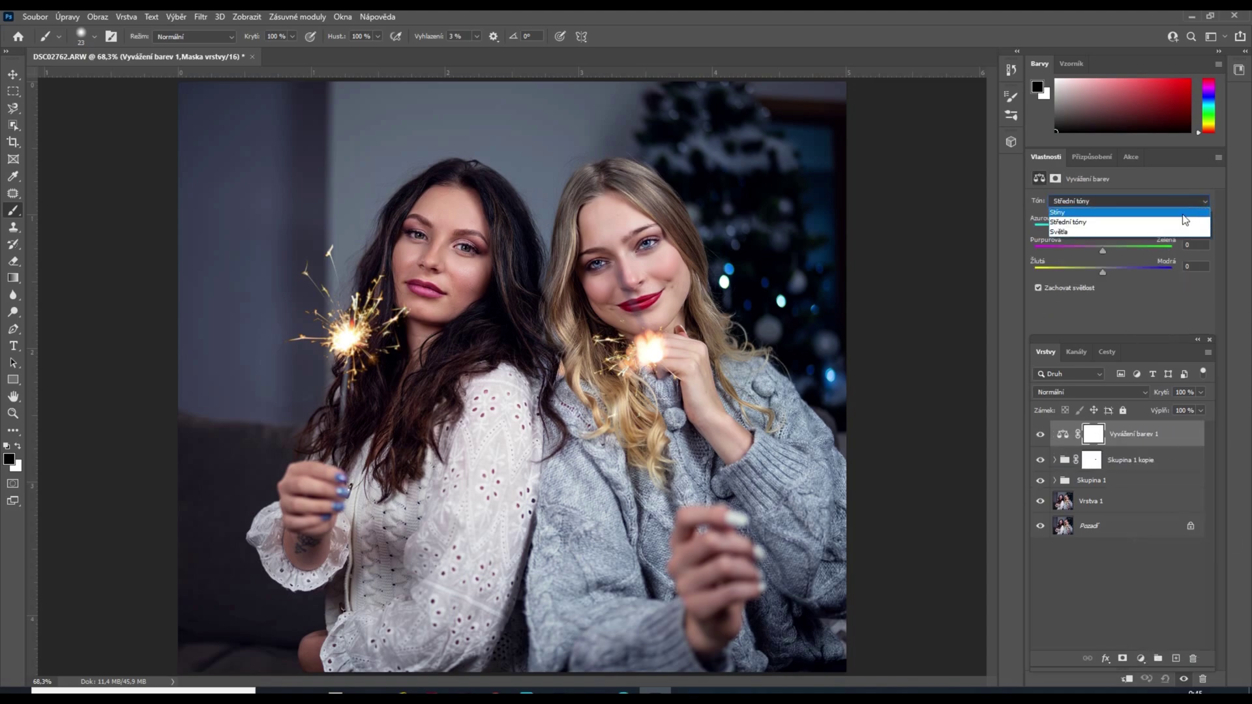
left_click(1151, 211)
left_click_drag(1101, 272, 1111, 273)
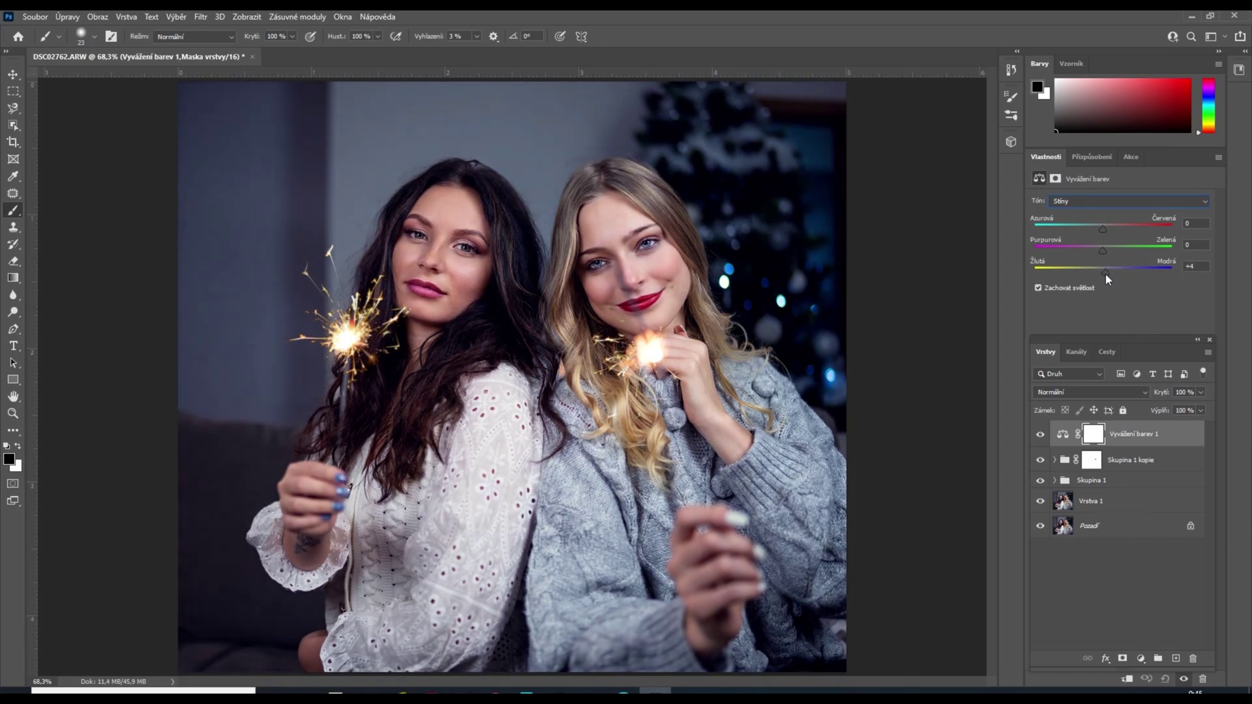
left_click(1203, 202)
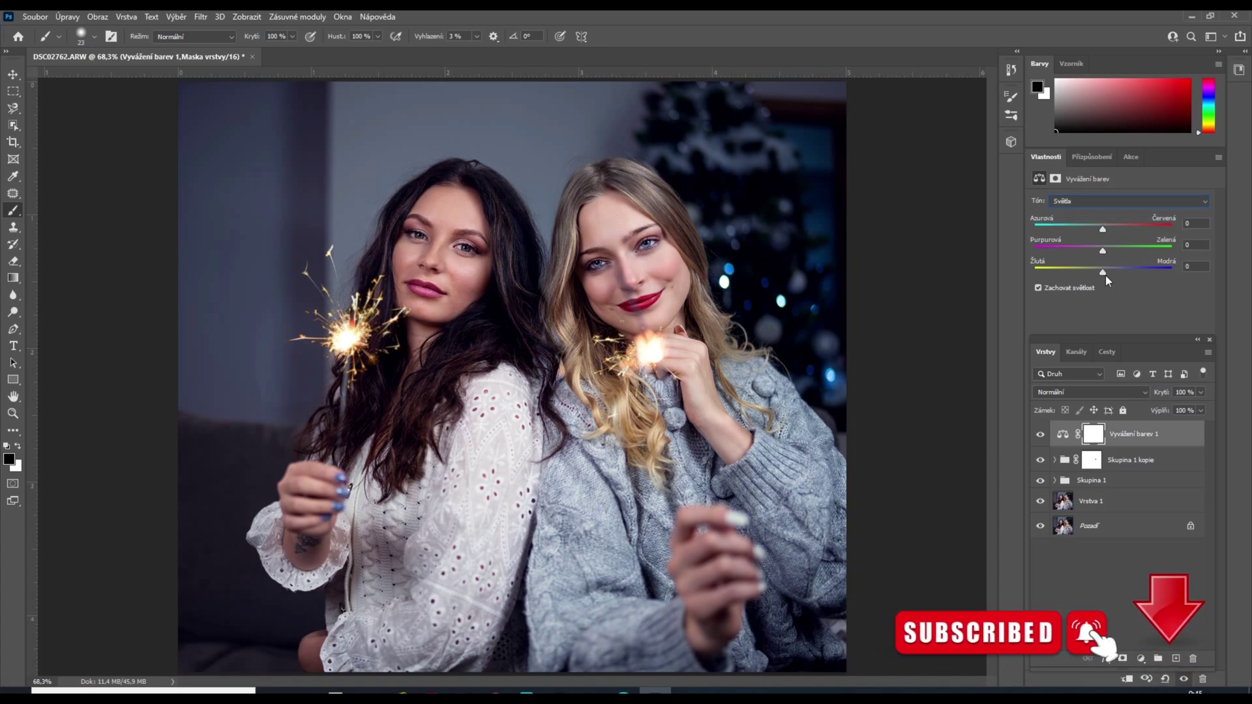
left_click_drag(1104, 271, 1098, 274)
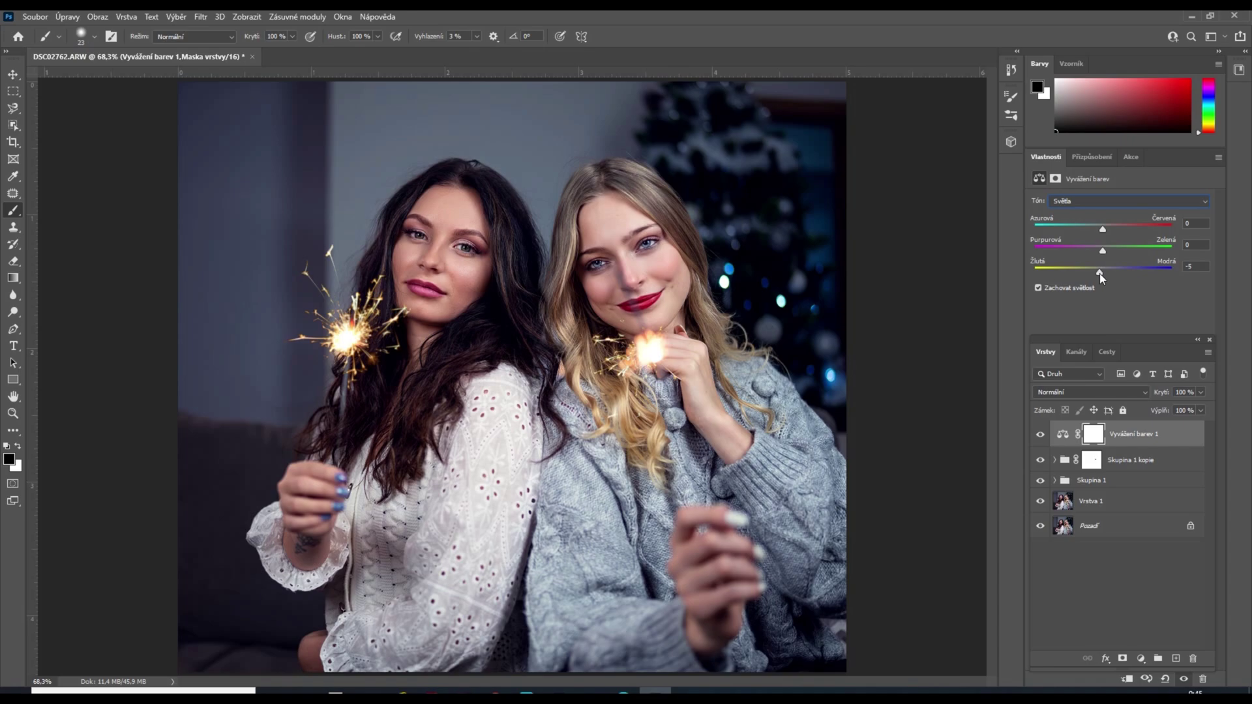
left_click(1141, 657)
Add a Curves layer with a raised black point, lowered white point and midtone control points.
left_click(1171, 495)
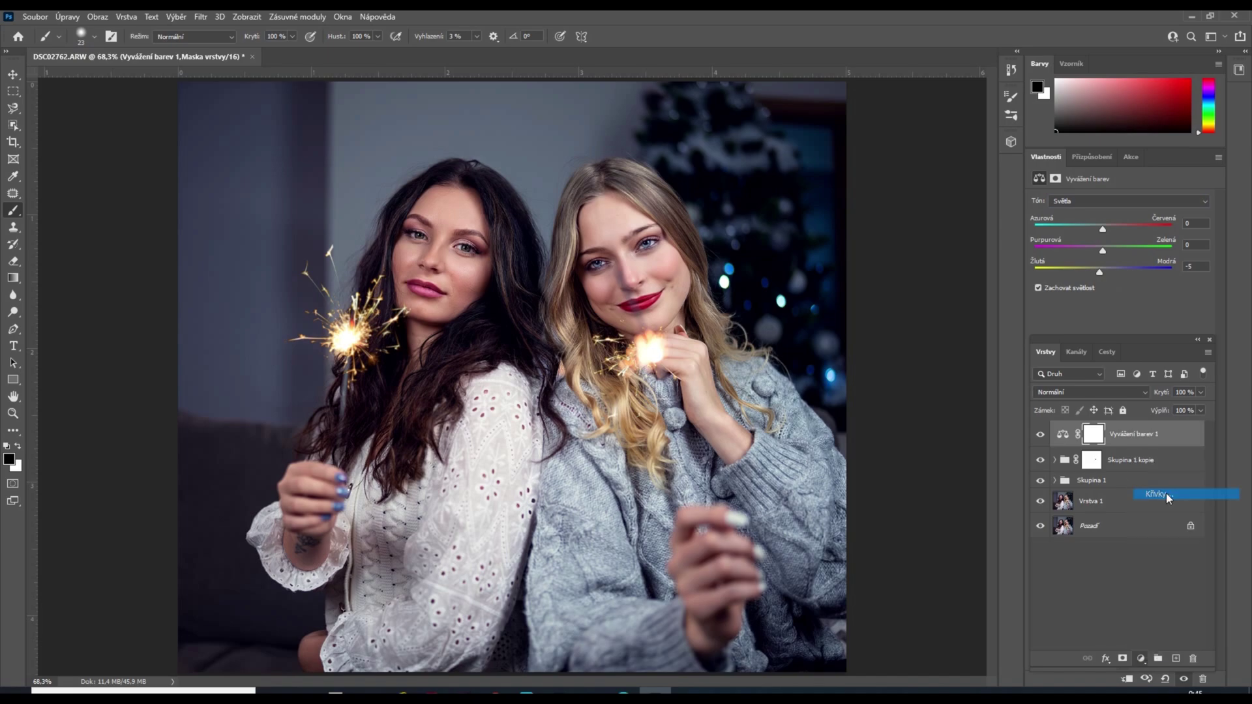
left_click_drag(1149, 341, 1150, 400)
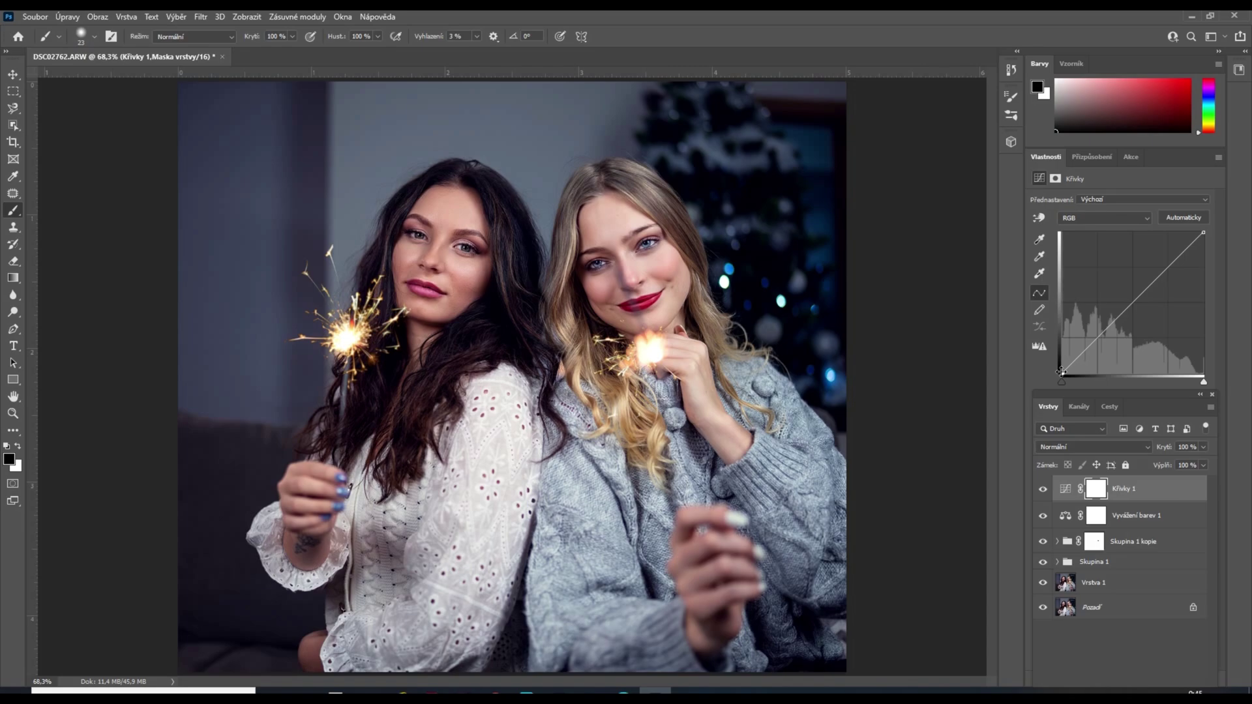
left_click_drag(1060, 372, 1062, 359)
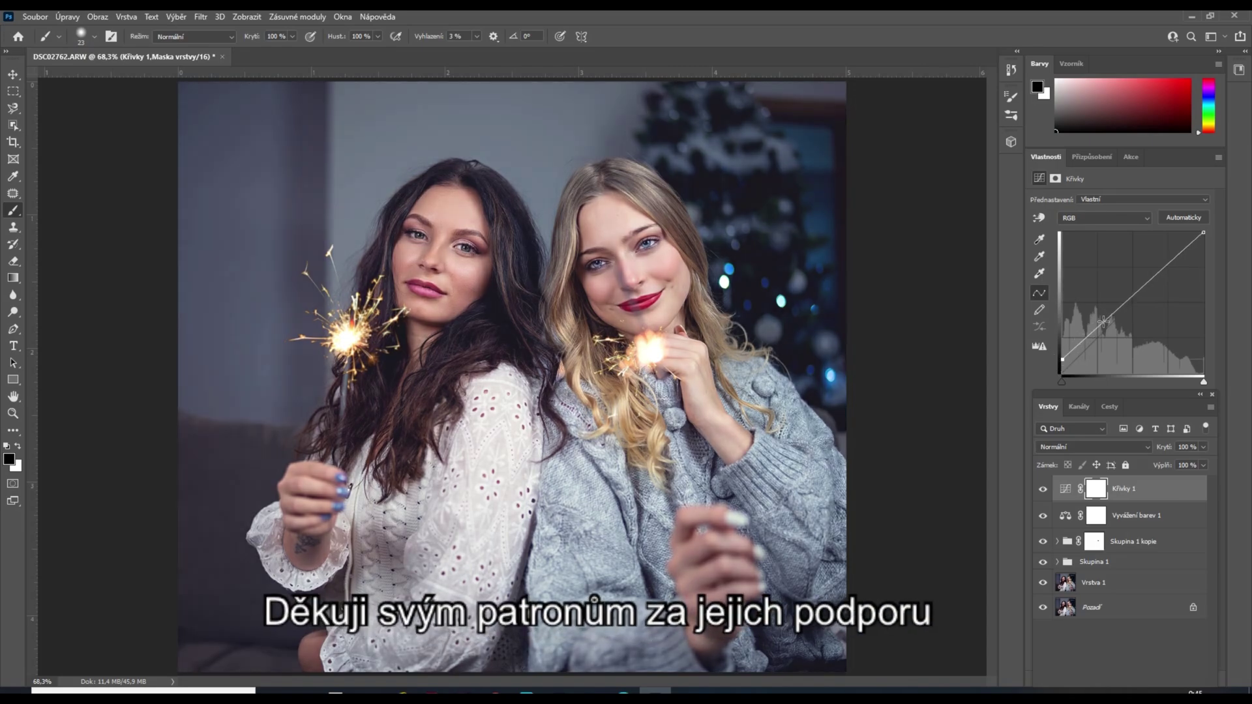
left_click_drag(1103, 322, 1111, 320)
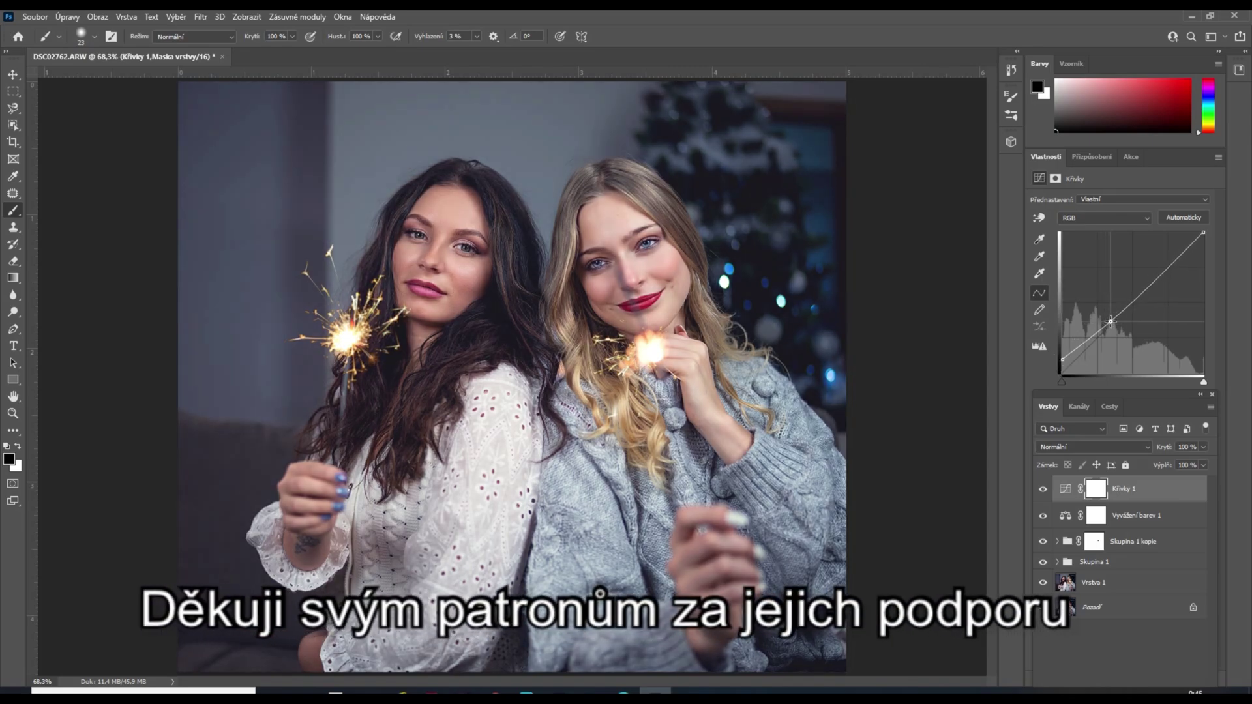
left_click_drag(1202, 232, 1206, 240)
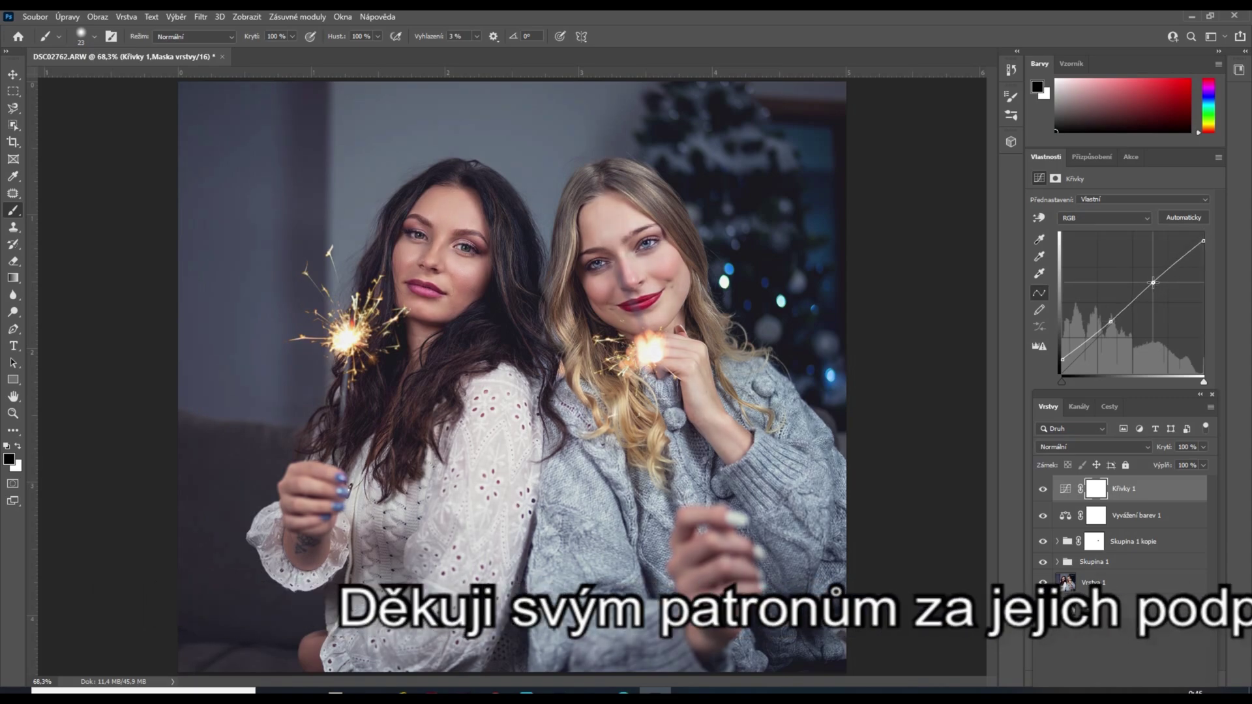
left_click(1153, 282)
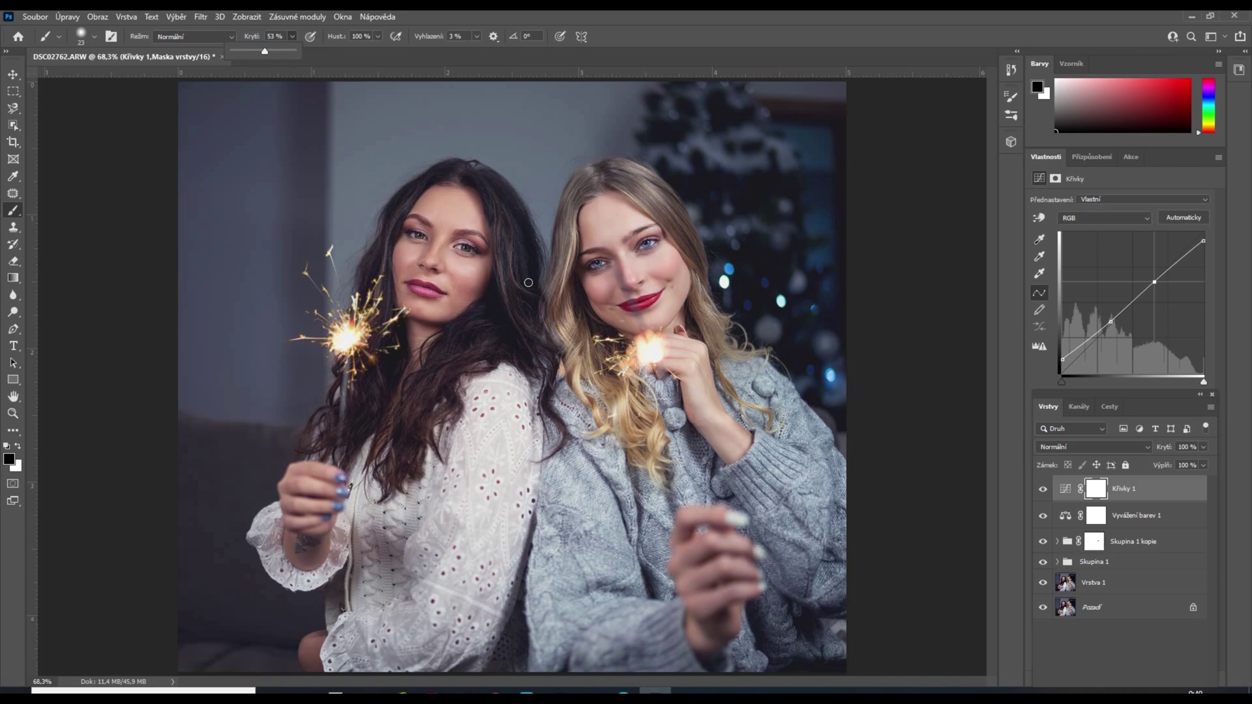
Alt+right-drag horizontally to enlarge the brush to 377 pixels.
left_click_drag(553, 281, 648, 282)
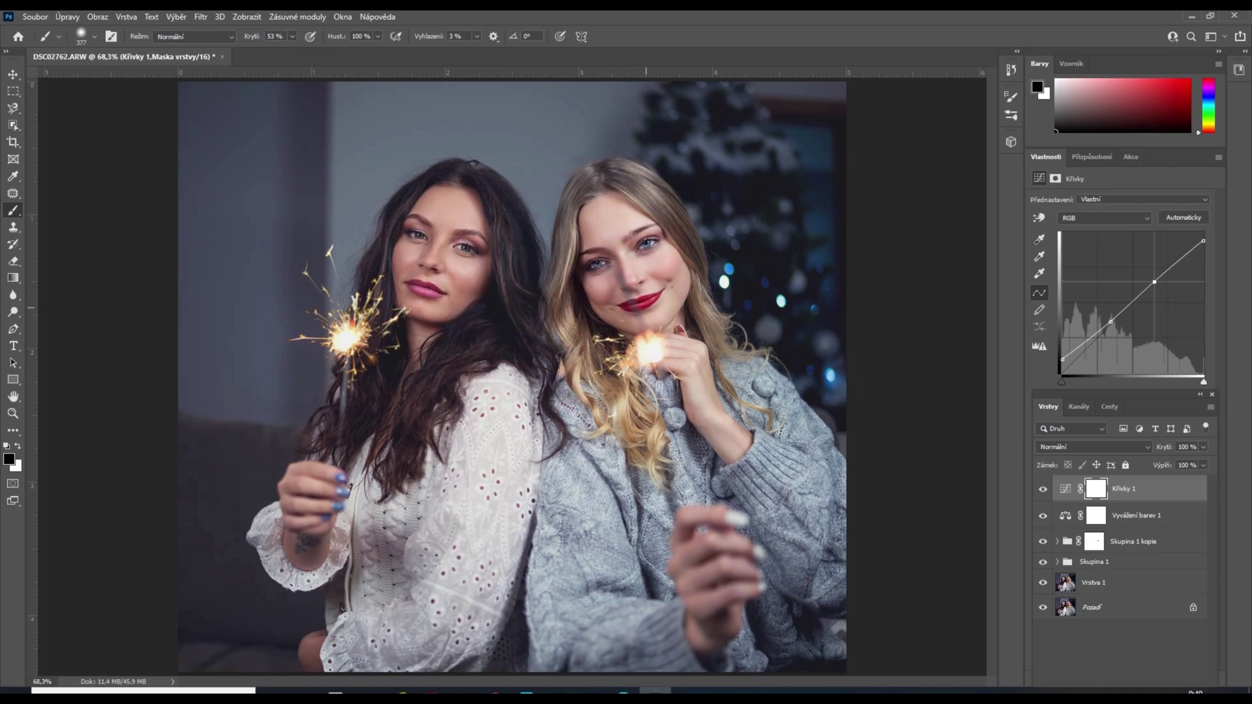